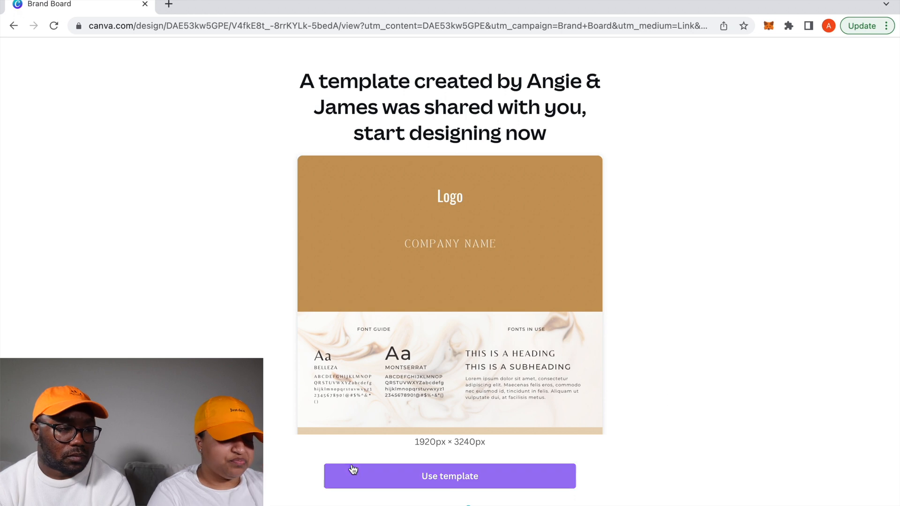
Step: Create an editable copy of the shared Brand Board template and open the uploaded media
click(431, 478)
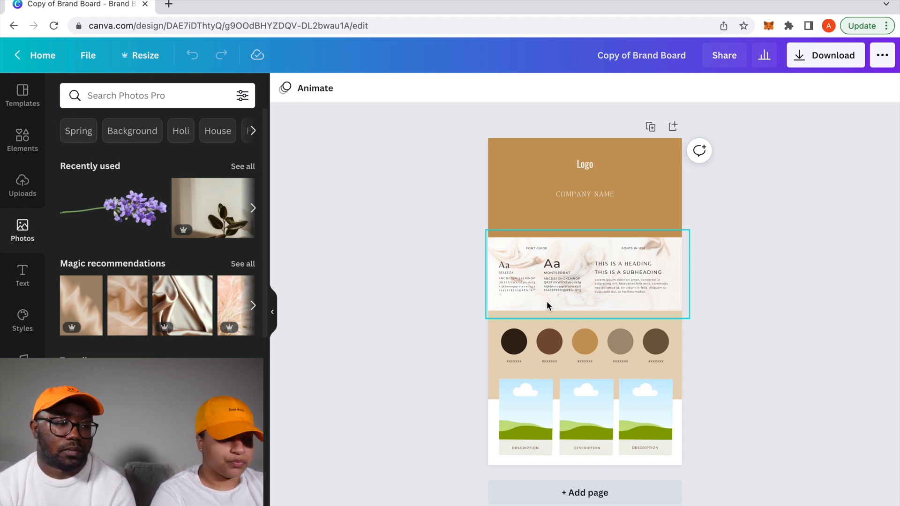
click(21, 188)
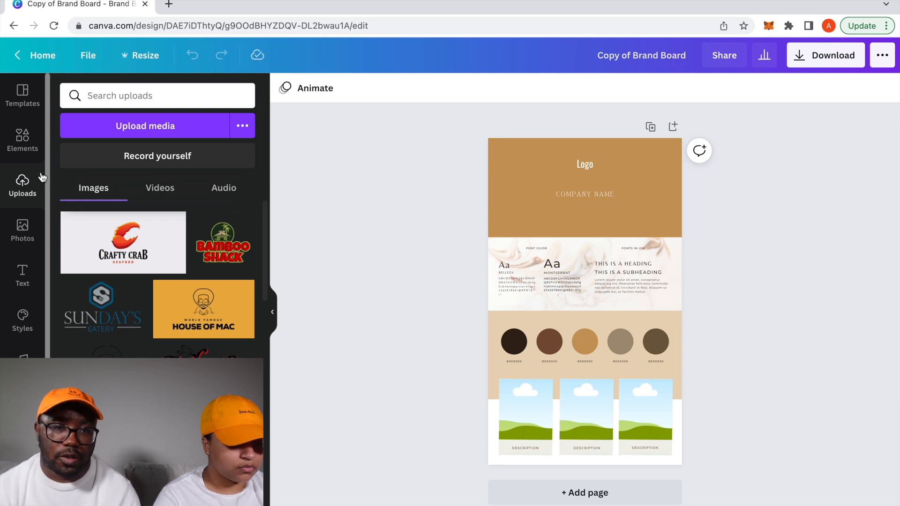
Step: Replace the Logo placeholder text with "Nature's Palm", leaving a wide gap between the two words
click(580, 165)
click(581, 166)
text(Nature)
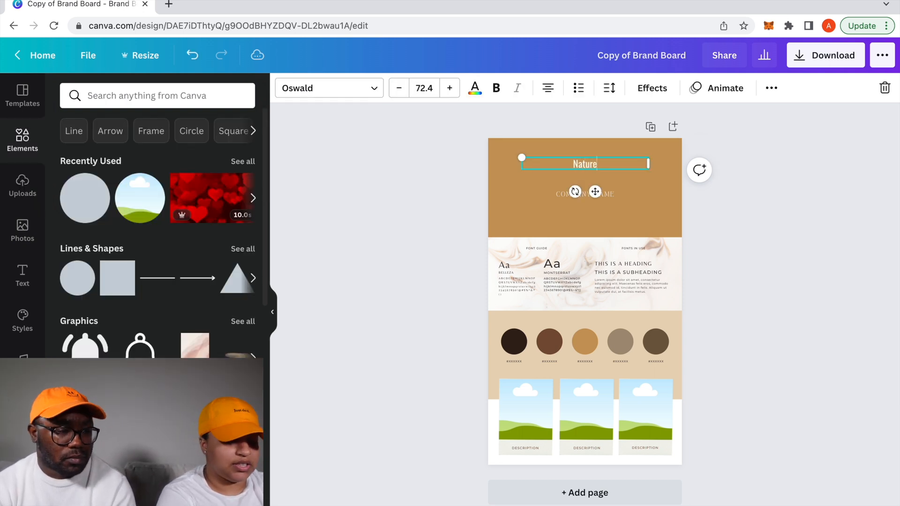
text('s Palm)
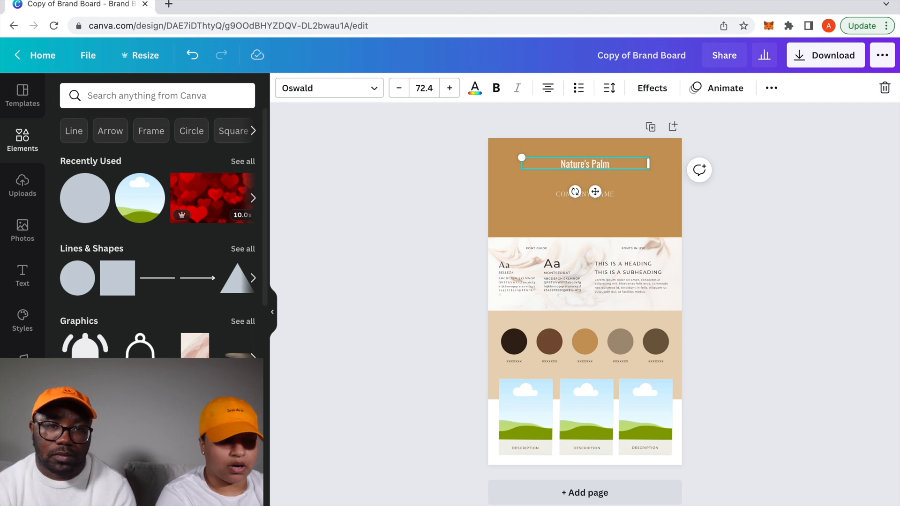
click(593, 165)
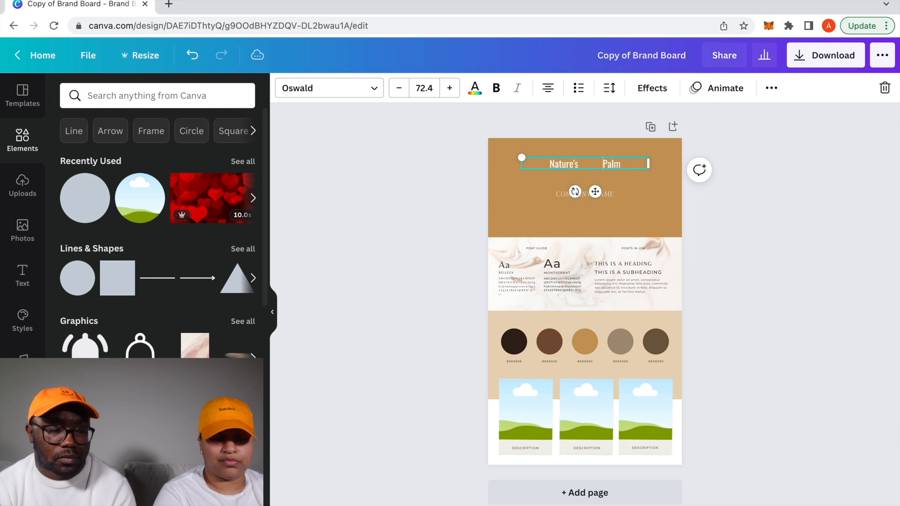
click(766, 224)
click(133, 93)
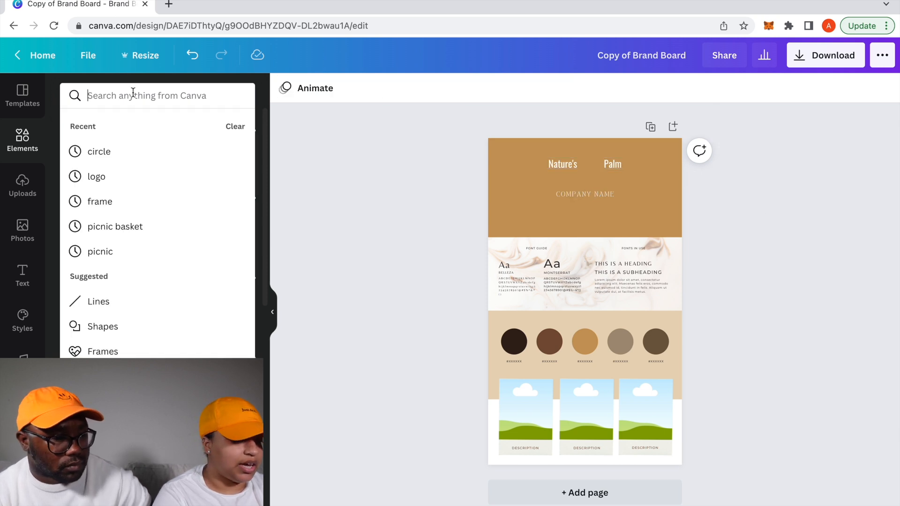
click(365, 169)
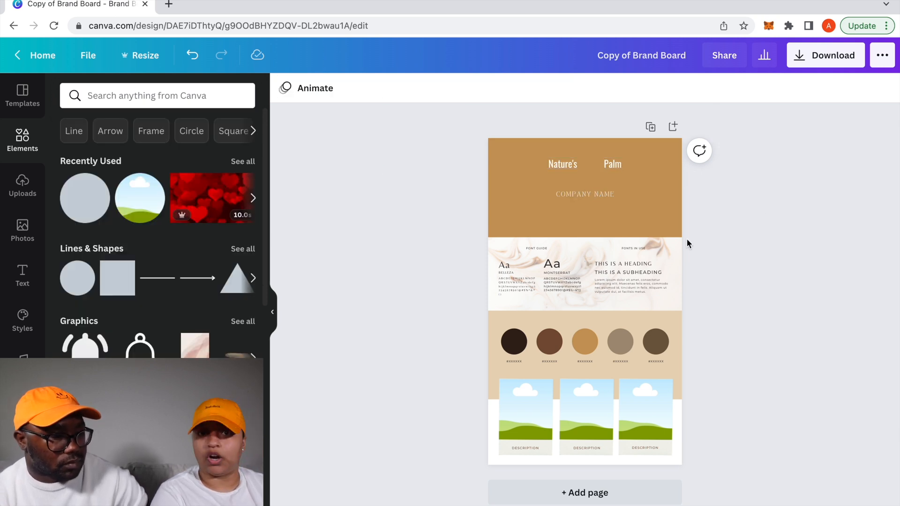
click(603, 167)
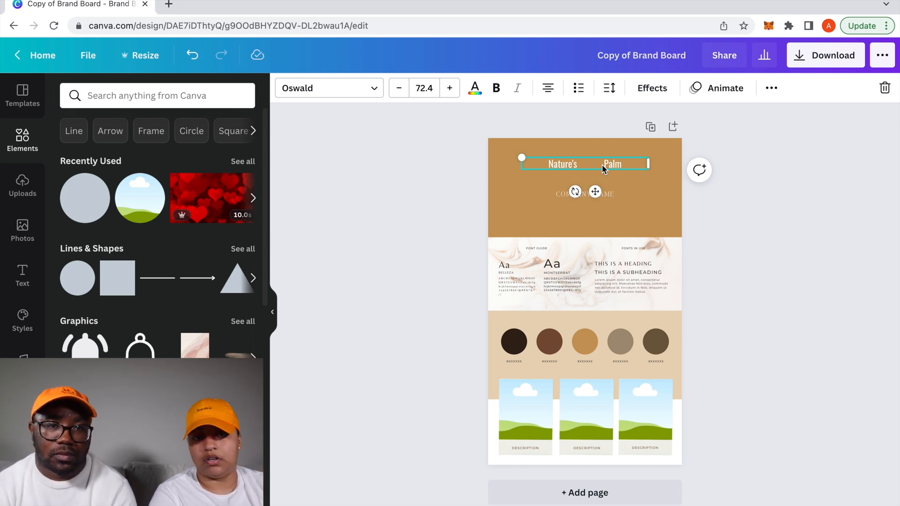
click(586, 249)
click(559, 356)
click(561, 443)
Step: Set the font of the "Nature's Palm" logo text to TAN Garland
click(559, 166)
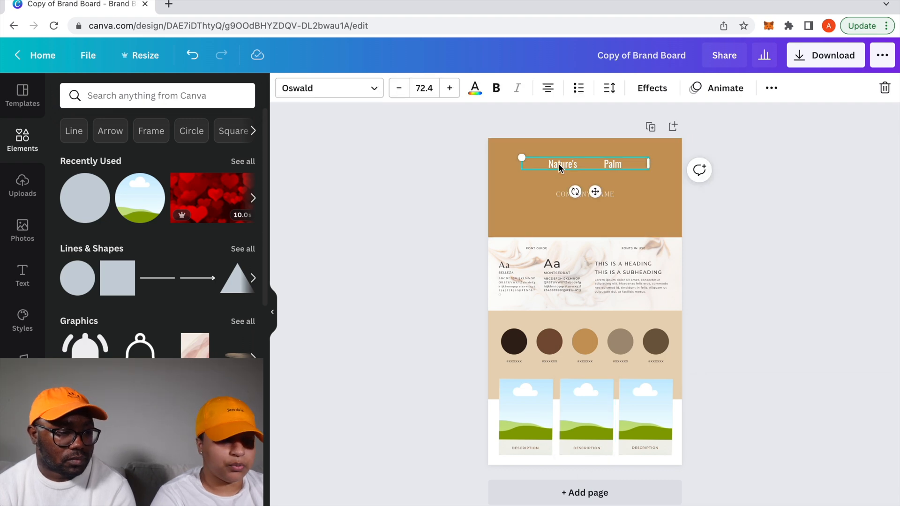
click(370, 91)
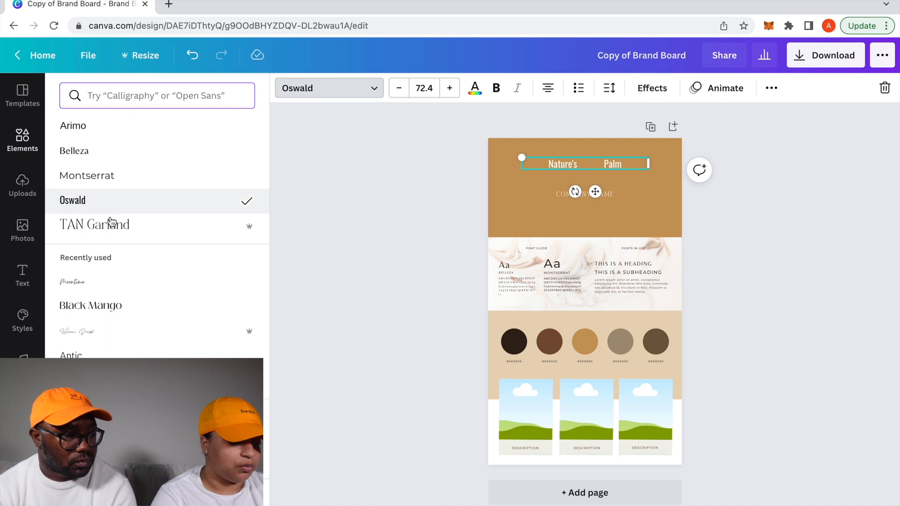
click(112, 226)
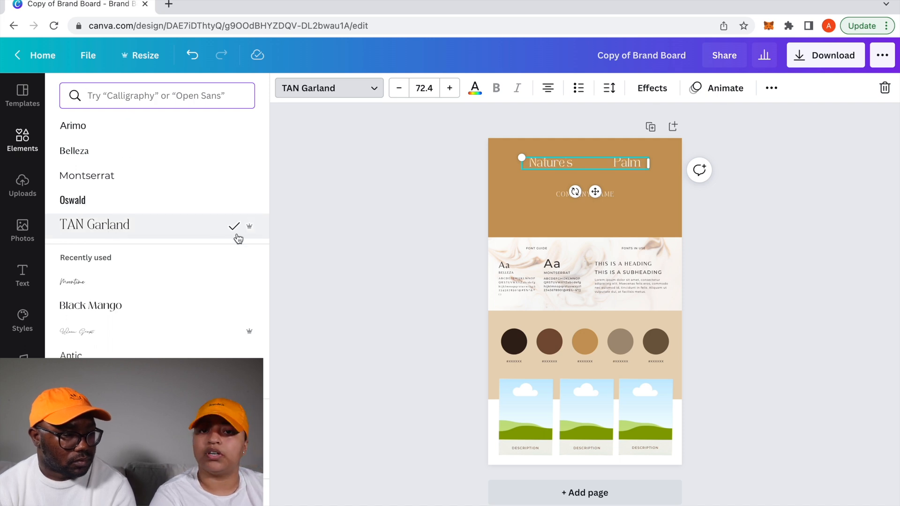
click(352, 210)
Step: Search the elements for "leaf", add the solid black two-leaf graphic to the page and recolor it white
click(108, 96)
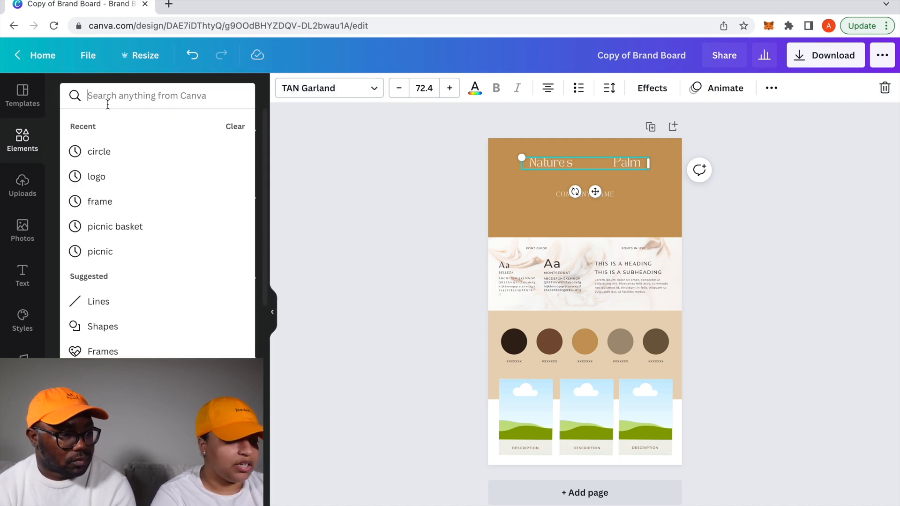
text(leaf)
key(Return)
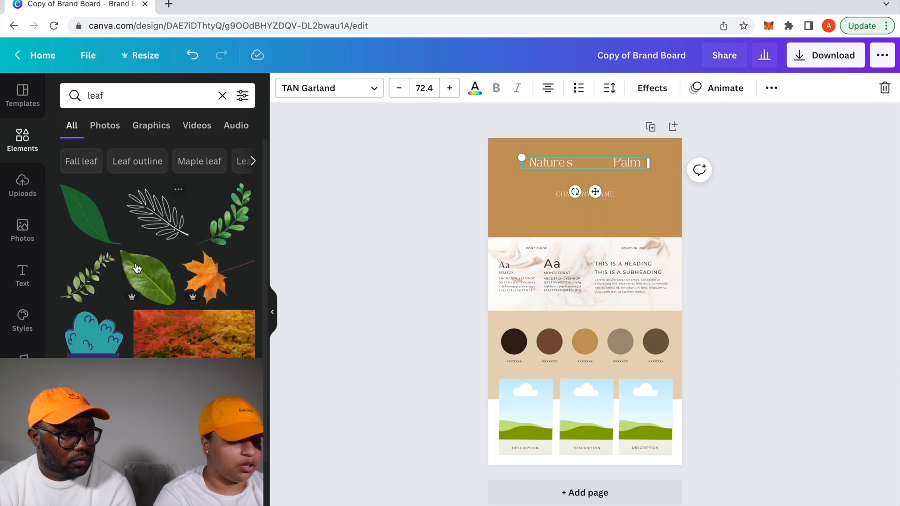
scroll(106, 320, down, 2)
click(96, 387)
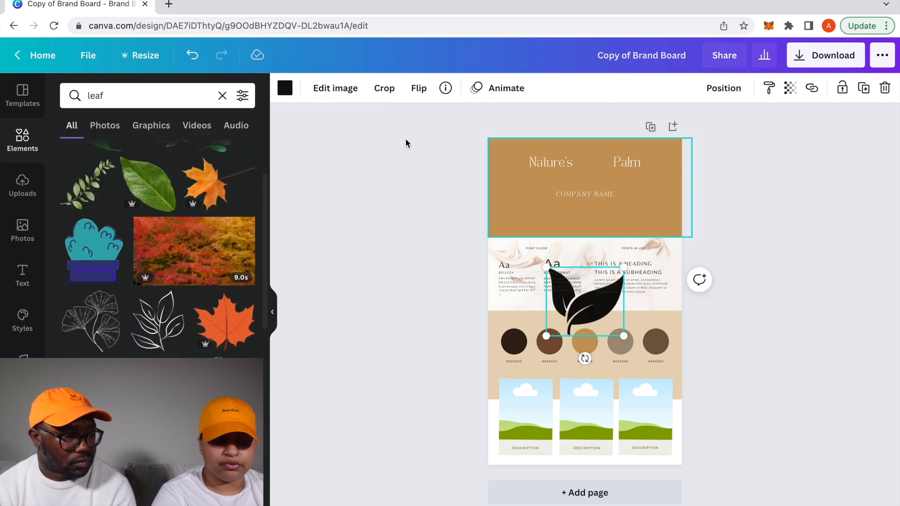
click(285, 87)
click(178, 187)
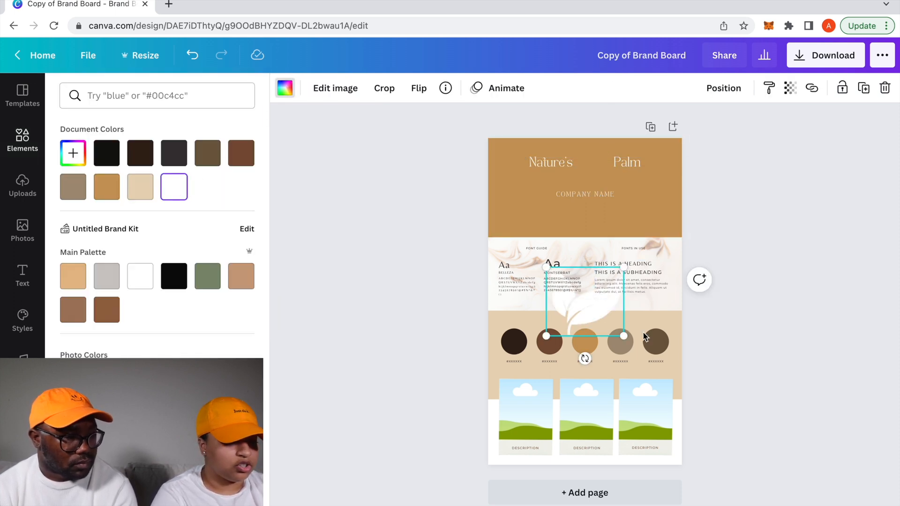
Step: Shrink the white leaf graphic to about 384 by 340 and place it in the gap between "Nature's" and "Palm"
drag(593, 308, 598, 183)
drag(628, 139, 593, 171)
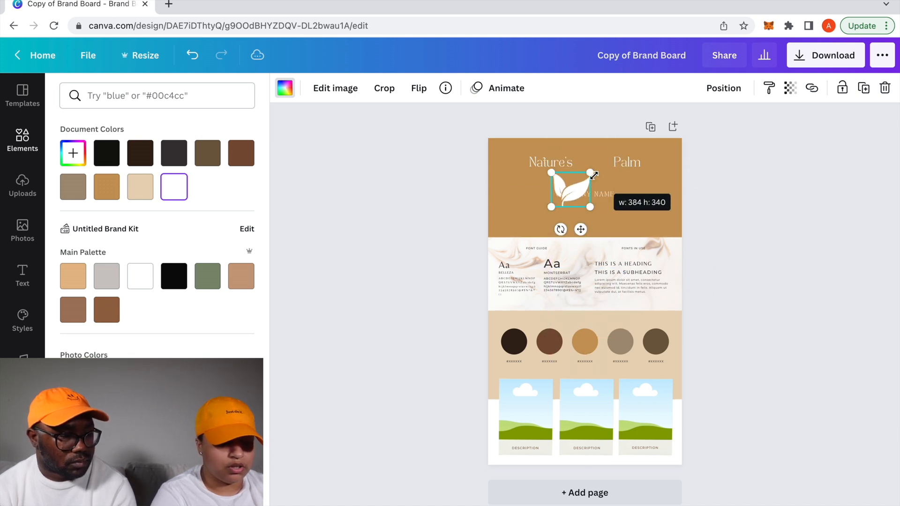
drag(582, 226, 604, 205)
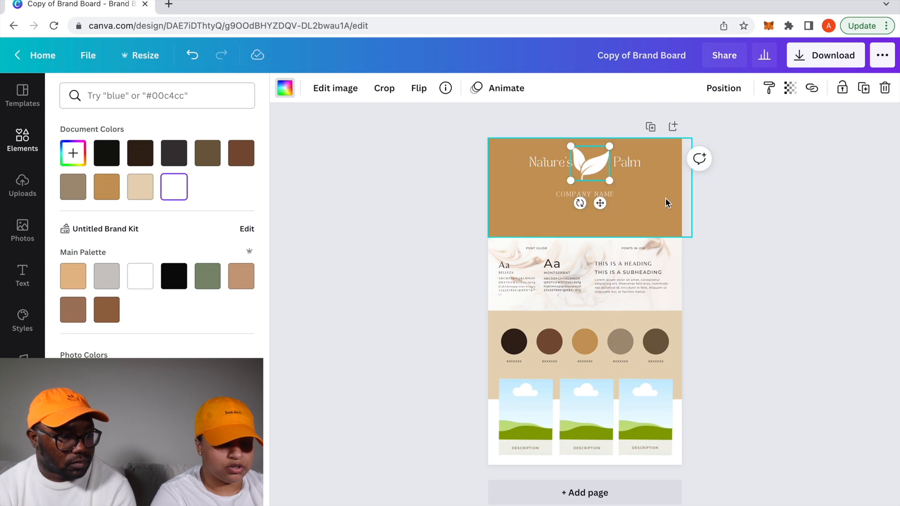
Step: Nudge the "Nature's Palm" text slightly left so both words sit evenly around the leaf
click(656, 180)
click(635, 167)
drag(635, 166, 632, 167)
click(660, 187)
Step: Group the leaf graphic and the "Nature's Palm" text into a single logo
click(589, 150)
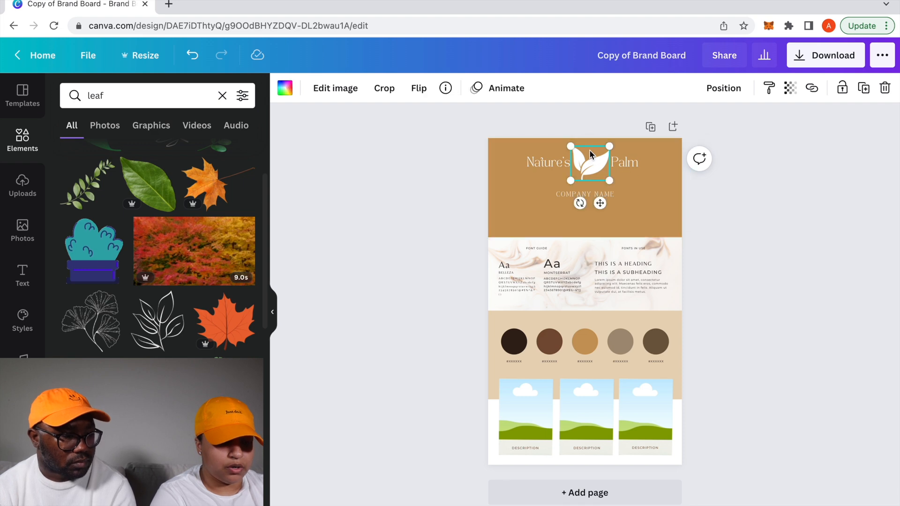
shift+click(628, 163)
click(771, 88)
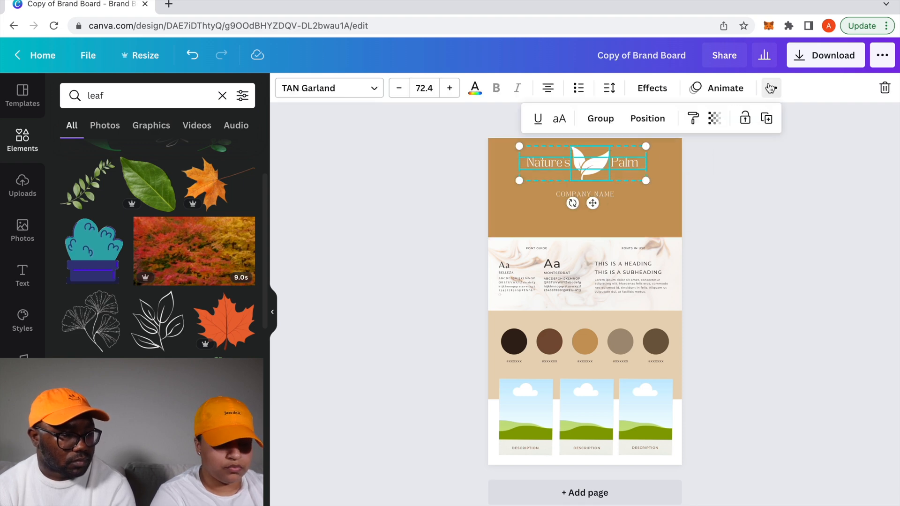
click(600, 118)
click(643, 211)
click(780, 212)
Step: Move the grouped logo slightly down within the tan header block
click(605, 165)
drag(606, 165, 606, 168)
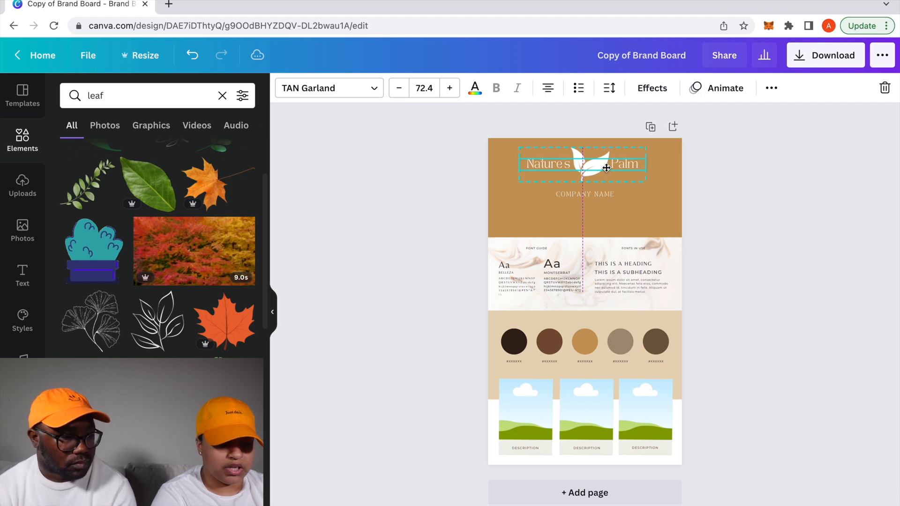
click(752, 218)
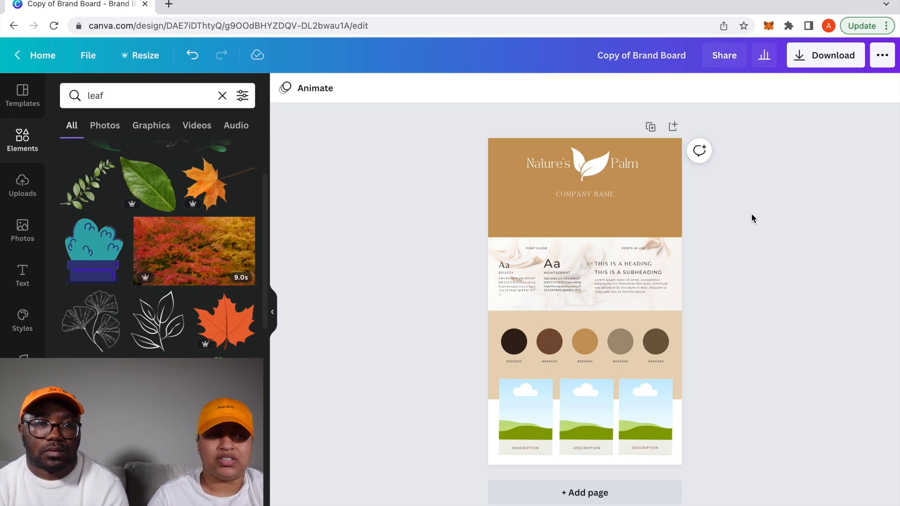
Step: Try the reddish-brown document color on the "Nature's Palm" logo text
click(605, 162)
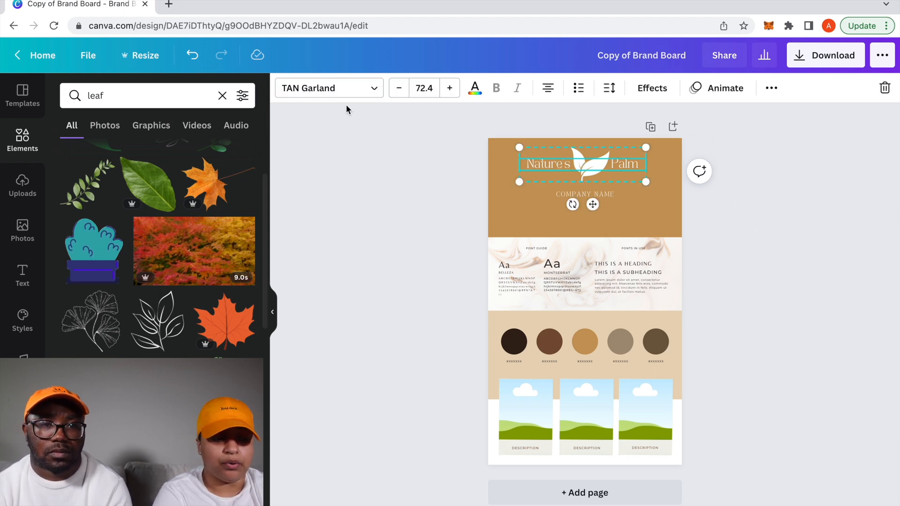
click(474, 88)
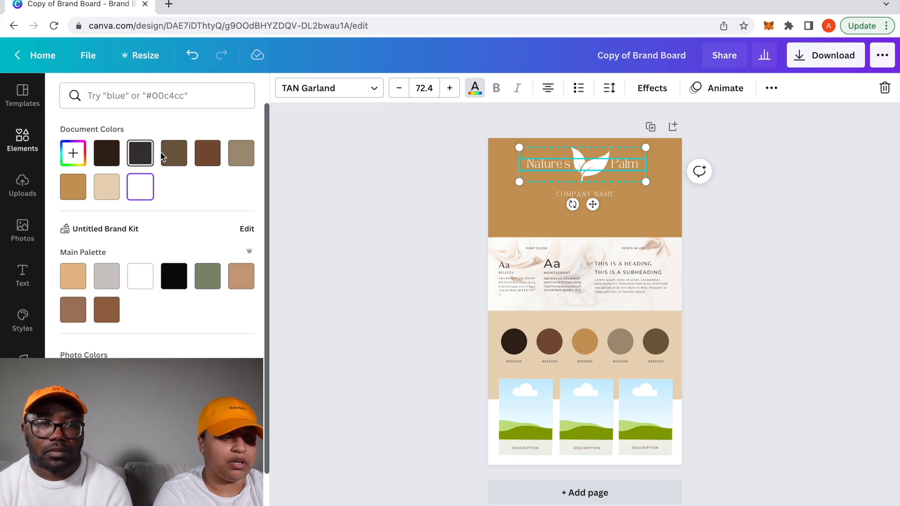
click(212, 160)
click(583, 161)
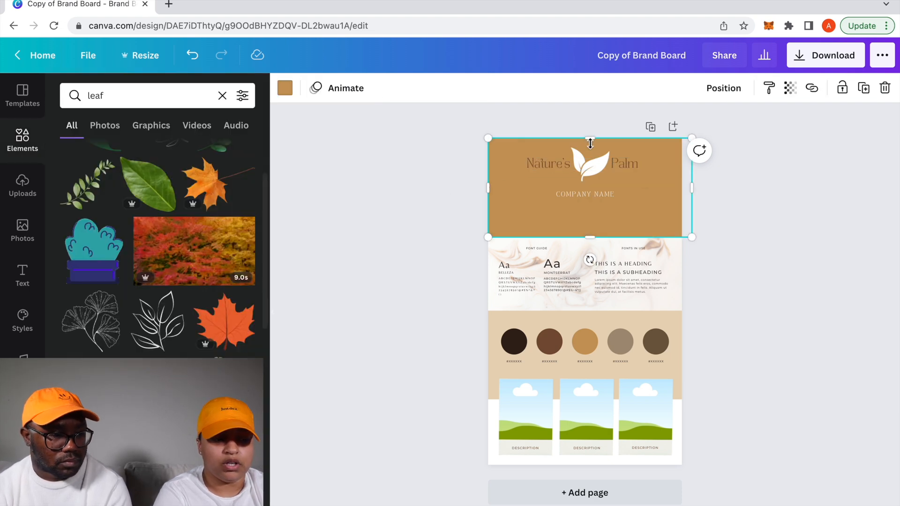
click(580, 152)
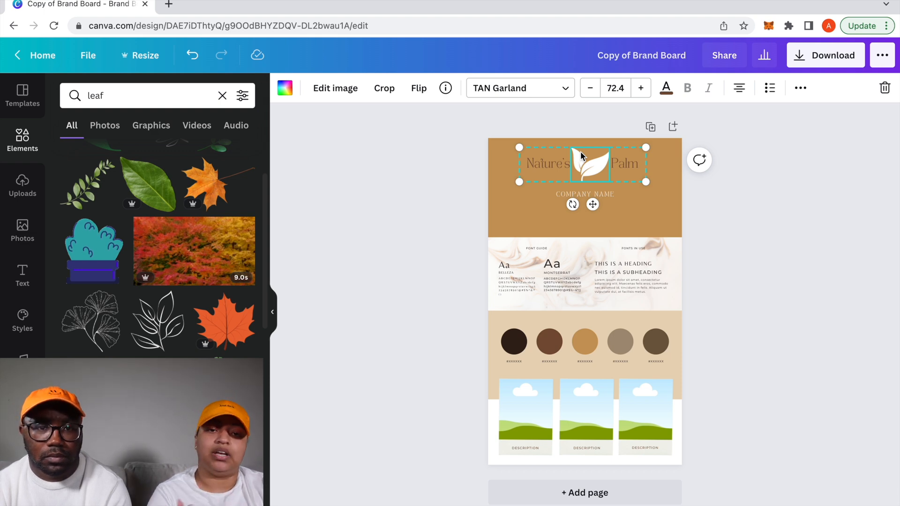
Step: Set the "Nature's Palm" logo text color back to white
click(666, 89)
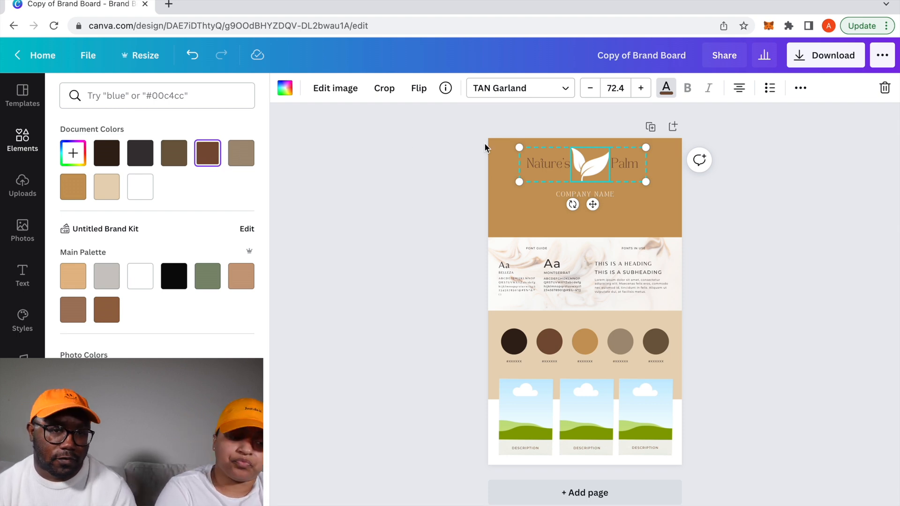
click(554, 167)
click(140, 176)
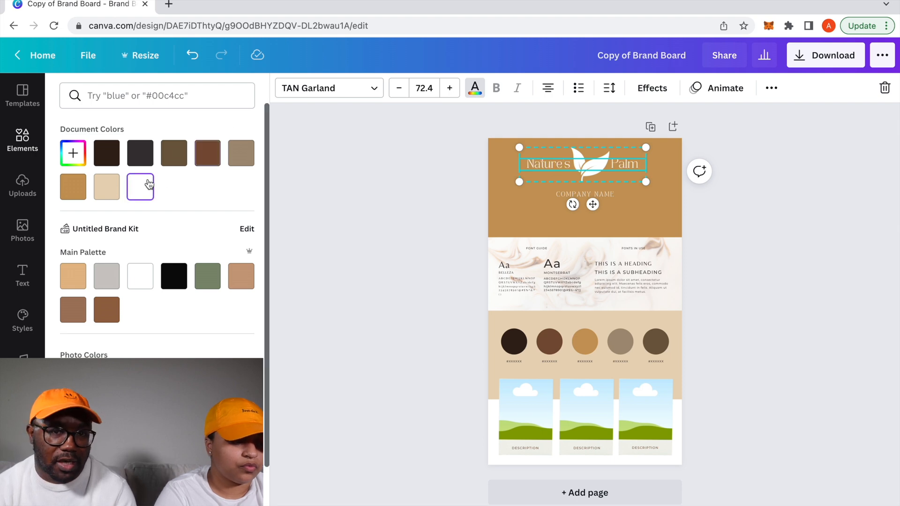
click(418, 194)
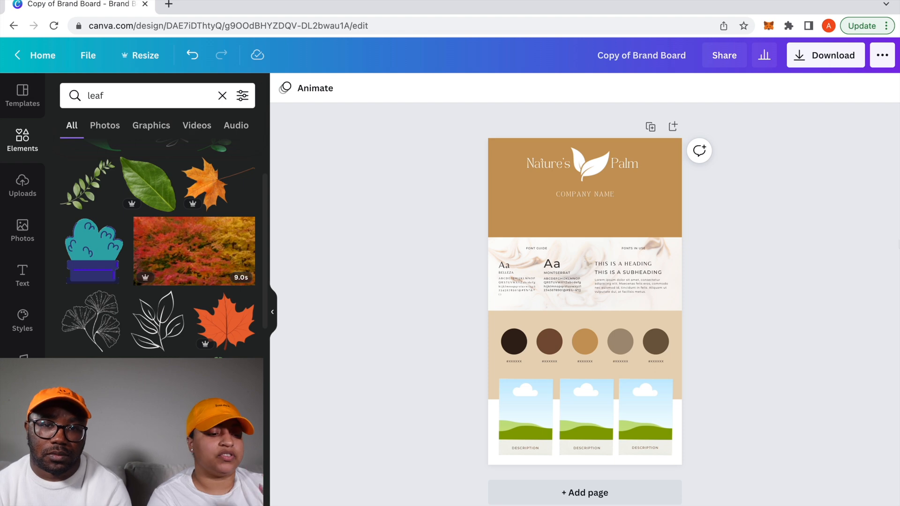
Step: Replace the COMPANY NAME placeholder beneath the logo with "NATURE | ECO FRIENDLY"
click(603, 201)
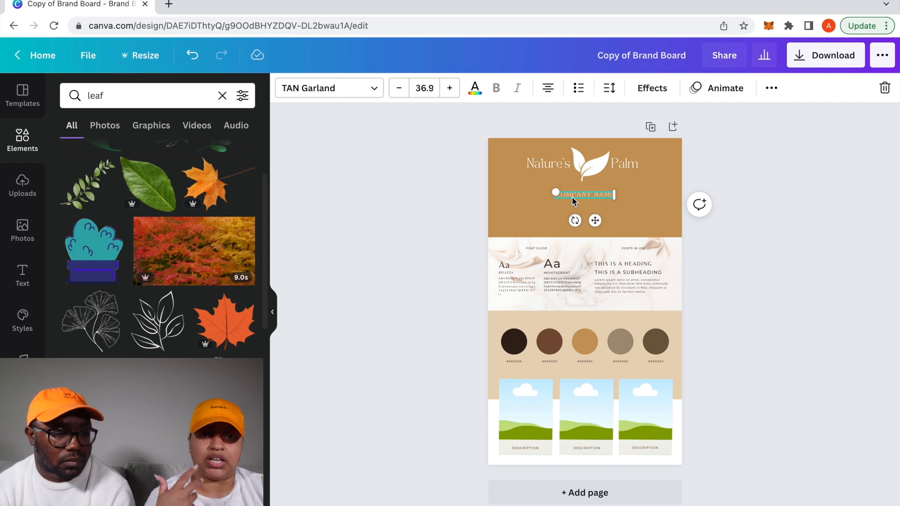
click(572, 197)
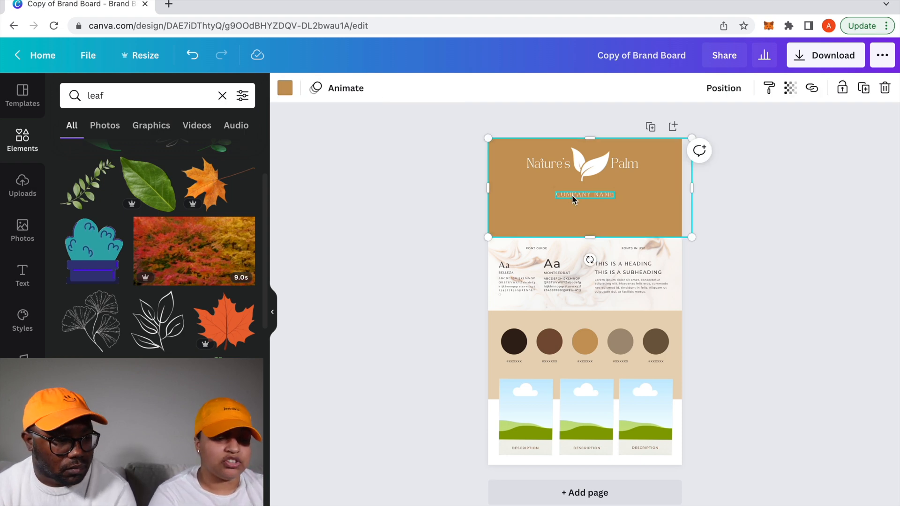
click(572, 194)
triple_click(572, 193)
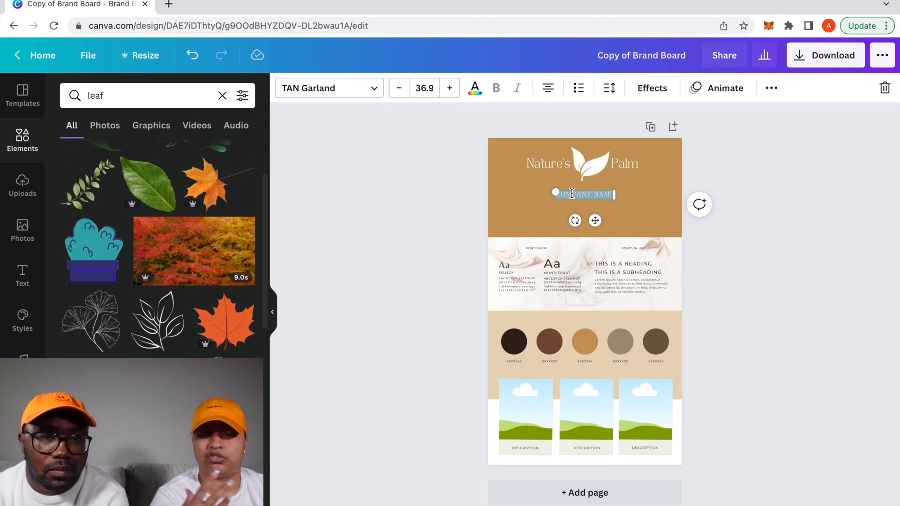
key(BackSpace)
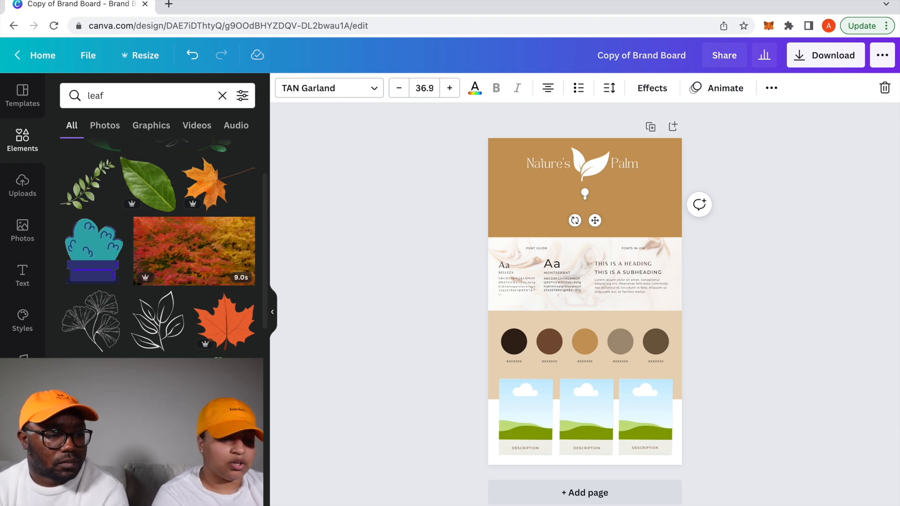
scroll(604, 207, up, 5)
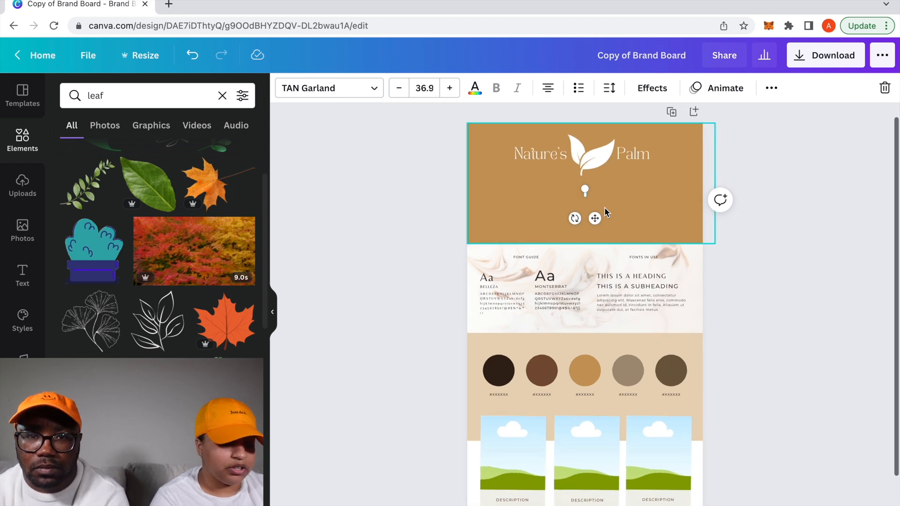
scroll(604, 208, up, 3)
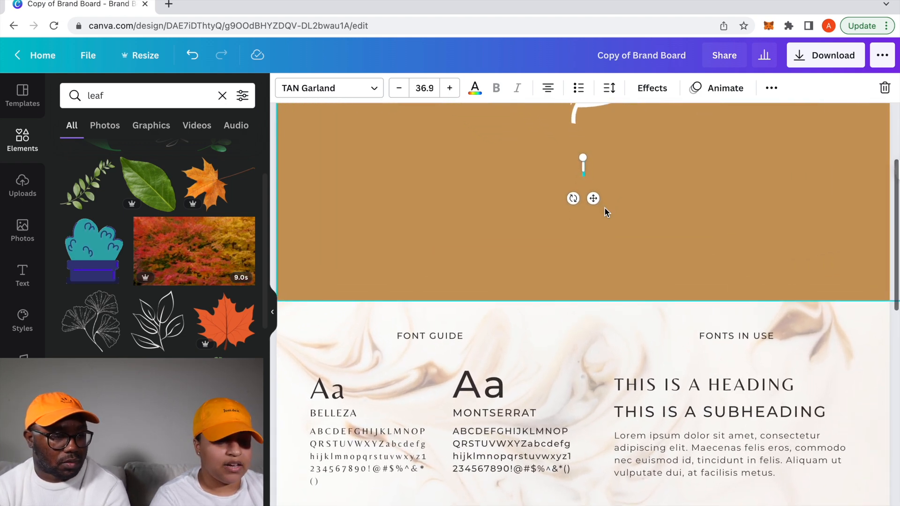
scroll(605, 208, up, 2)
text(NATURE )
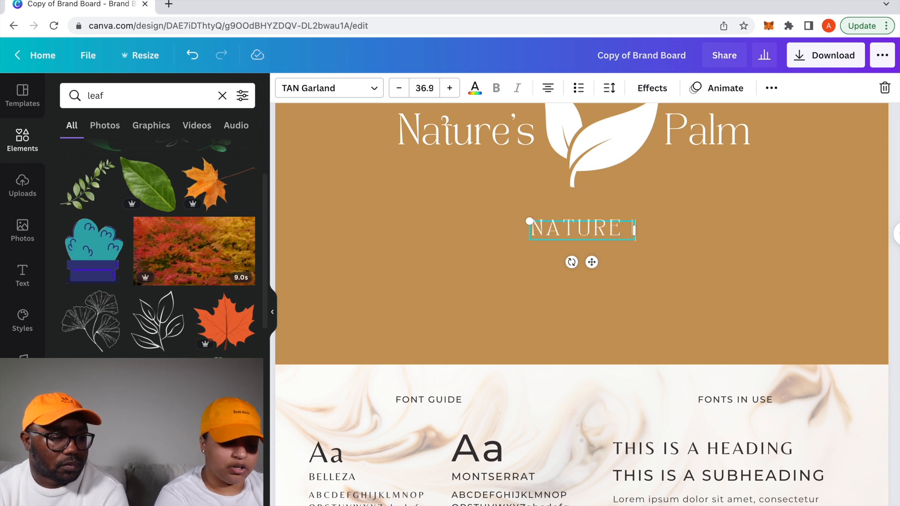
text(| ECO FRIENDLY)
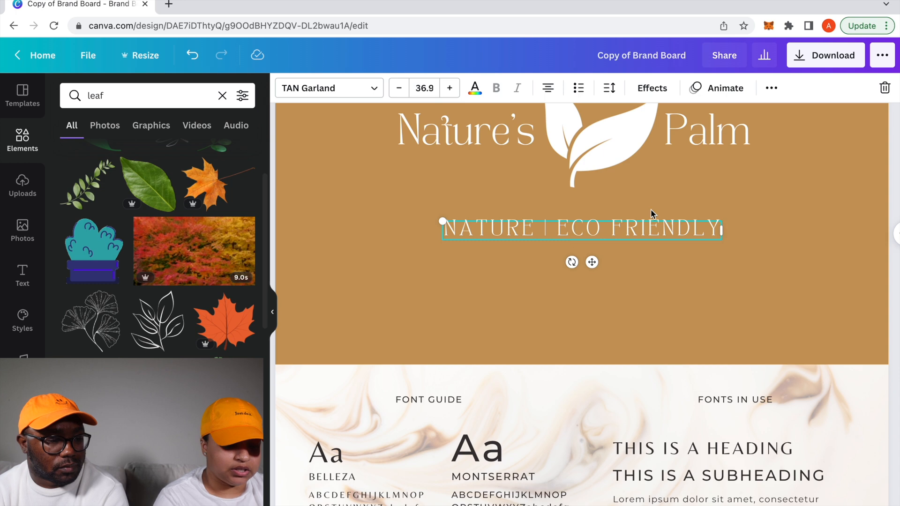
Step: Hyphenate "ECO-FRIENDLY" in the tagline and append "| HEALING" at its end
click(611, 232)
key(BackSpace)
text(-)
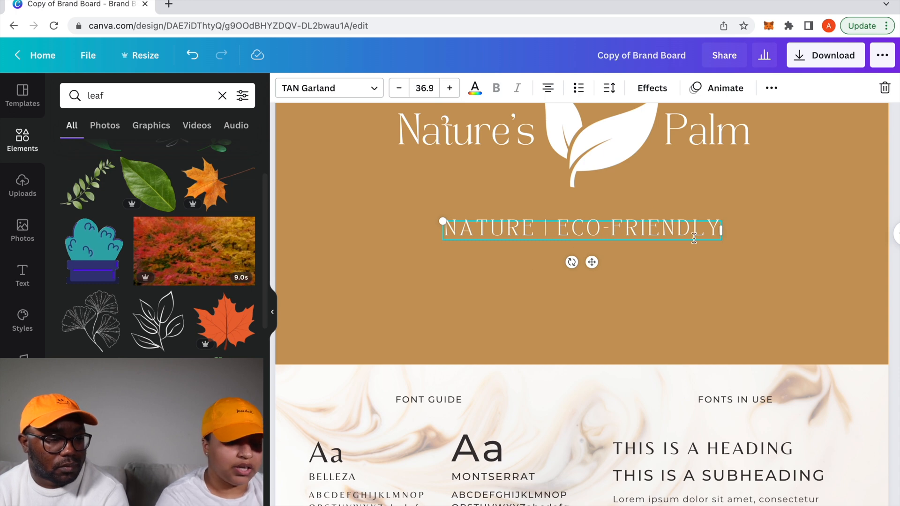
click(716, 231)
text(| J)
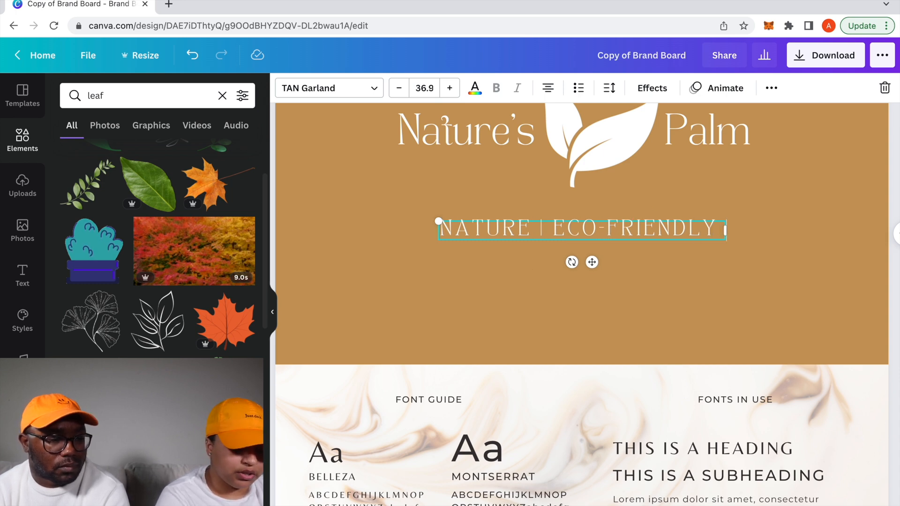
key(BackSpace)
text(HEALING)
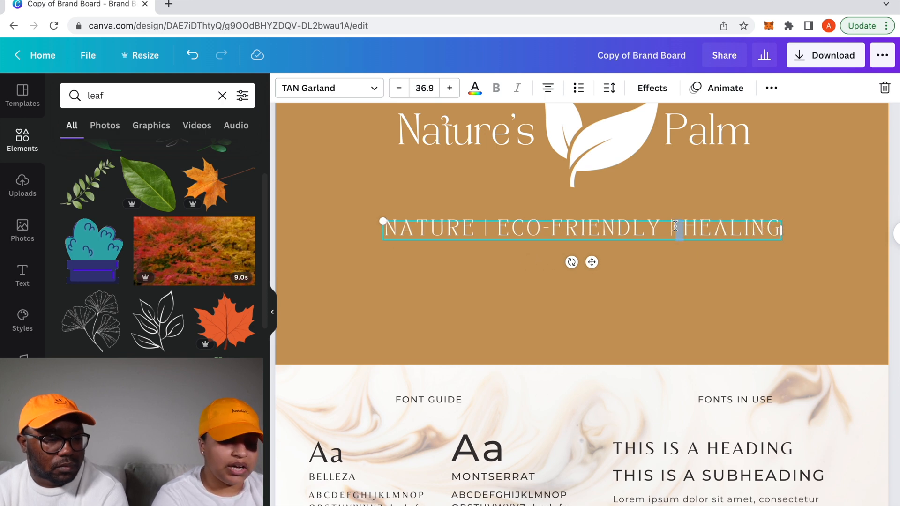
Step: Set the whole tagline's font to Montserrat and move it up closer beneath the "Nature's Palm" logo
key(ctrl+a)
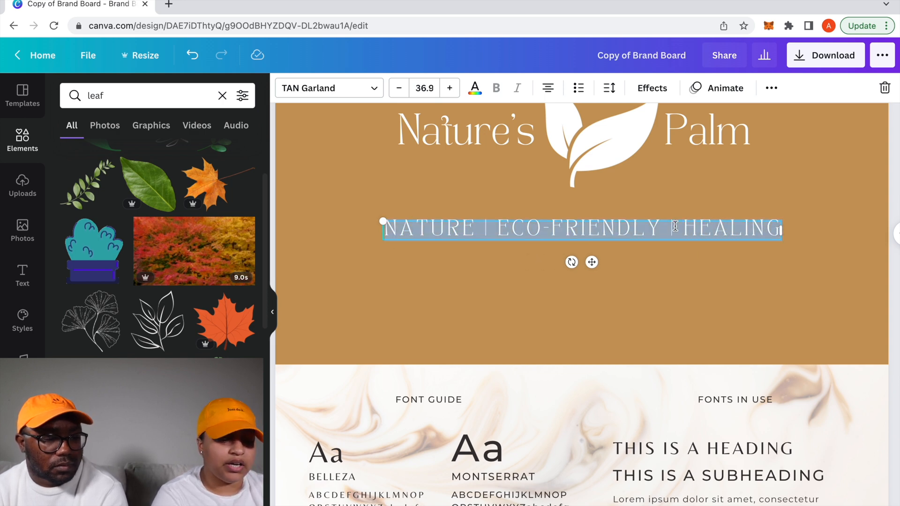
click(378, 89)
click(157, 175)
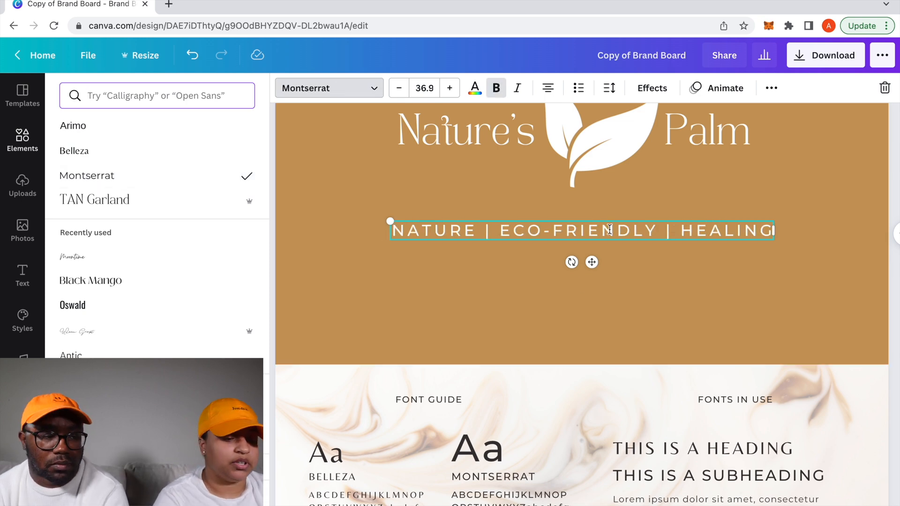
drag(591, 263, 592, 241)
scroll(607, 268, down, 3)
scroll(608, 273, down, 2)
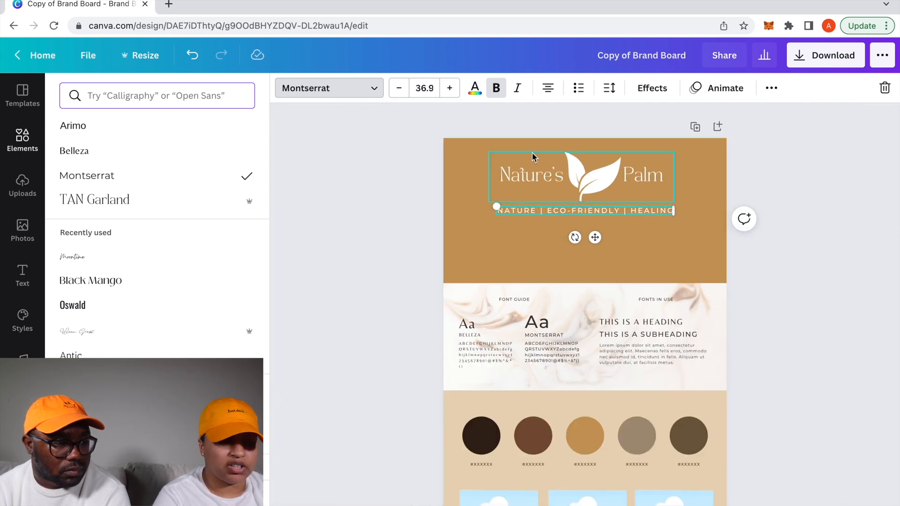
Step: Group the "Nature's Palm" logo with the "NATURE | ECO-FRIENDLY | HEALING" tagline
click(503, 160)
shift+click(528, 208)
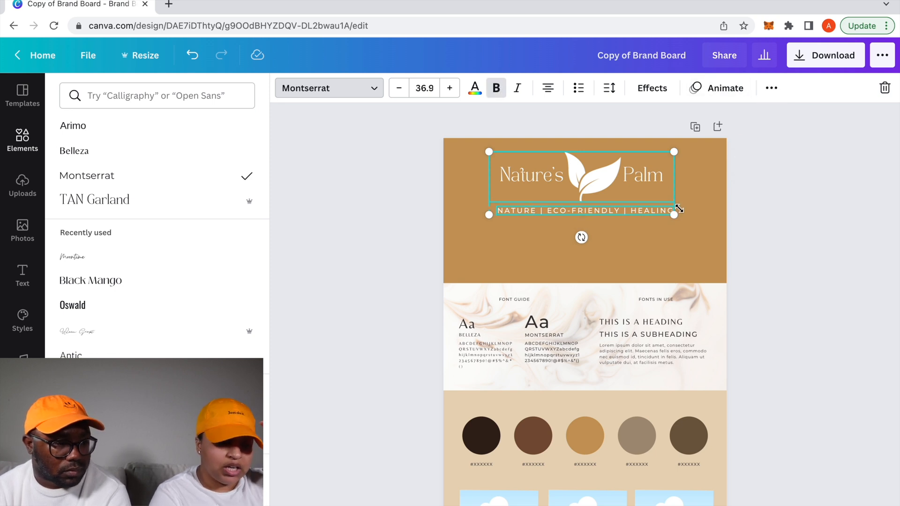
click(696, 213)
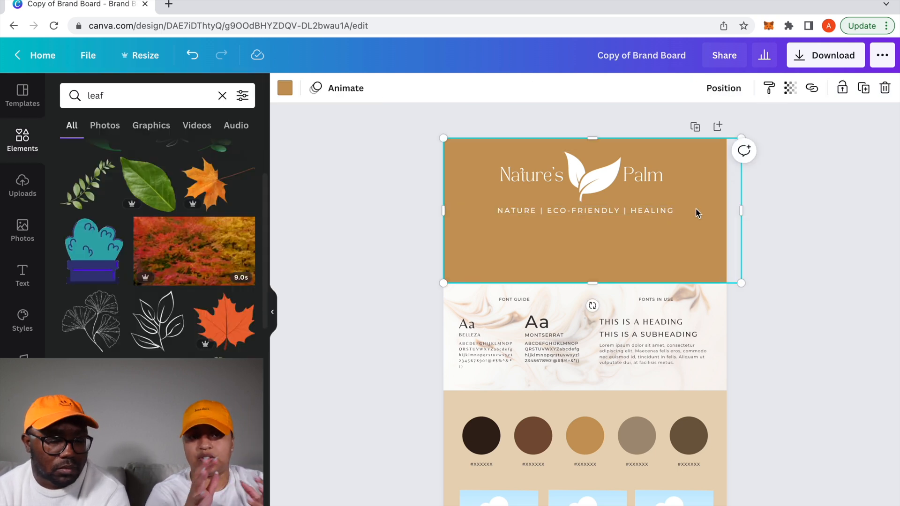
click(560, 171)
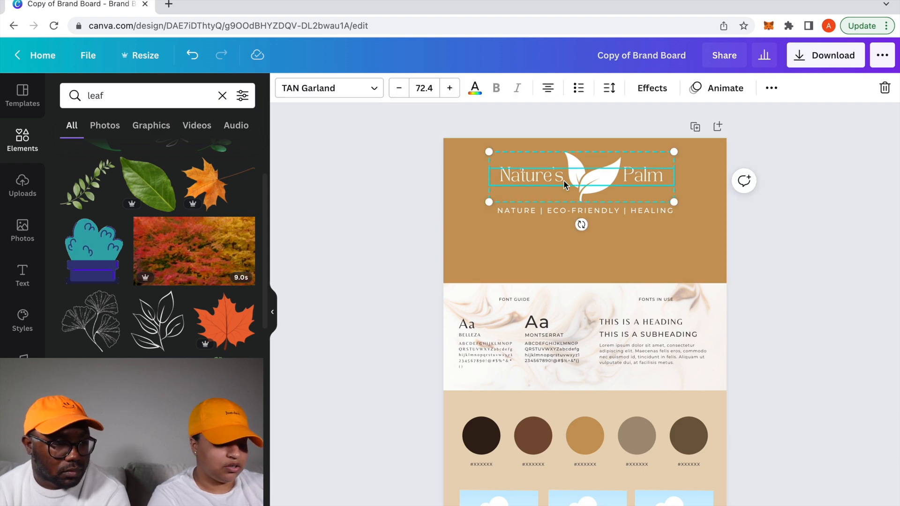
shift+click(550, 213)
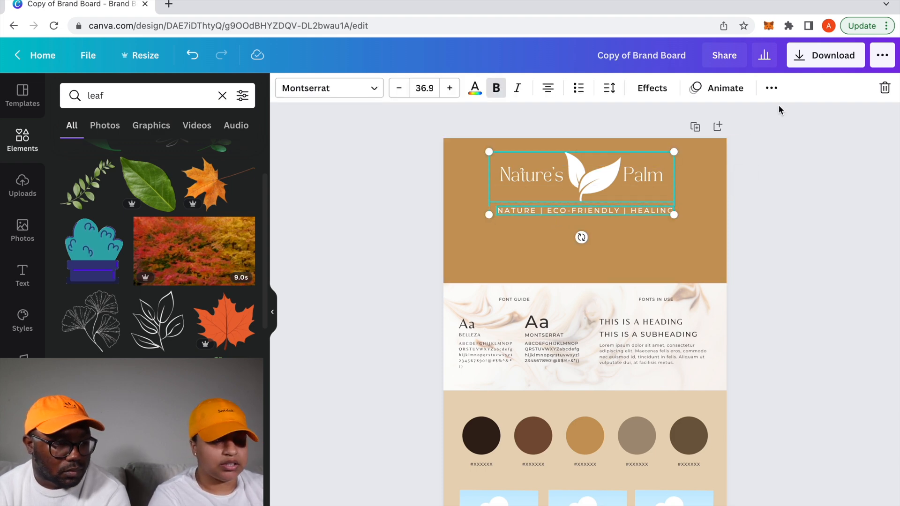
click(771, 87)
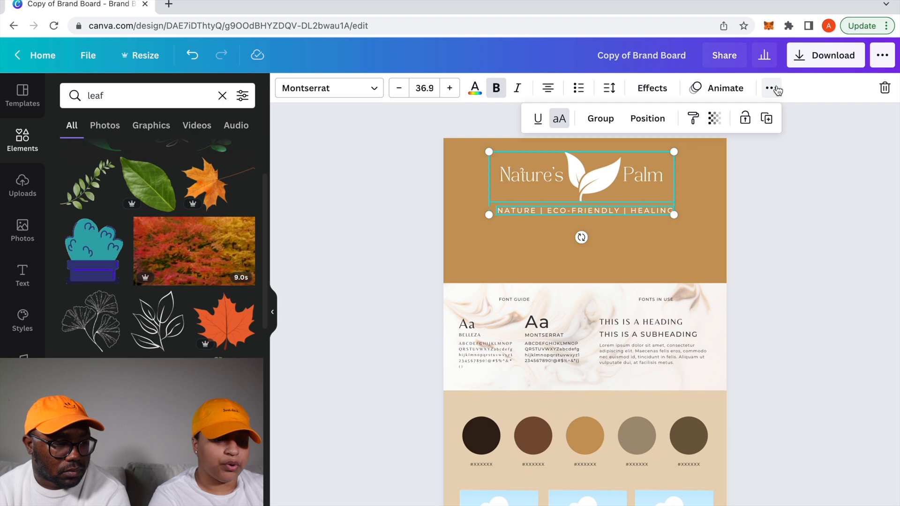
click(596, 120)
Step: Move the grouped logo and tagline down to the middle of the tan header block
drag(583, 195, 632, 224)
click(797, 199)
click(842, 258)
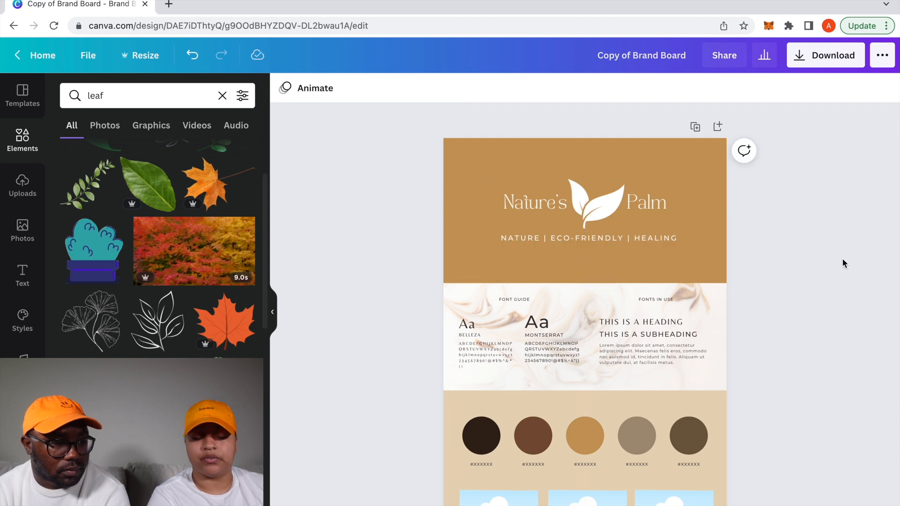
Step: Review the font guide and color palette sections and check which fonts the logo name and tagline use
scroll(843, 258, down, 2)
scroll(842, 261, down, 1)
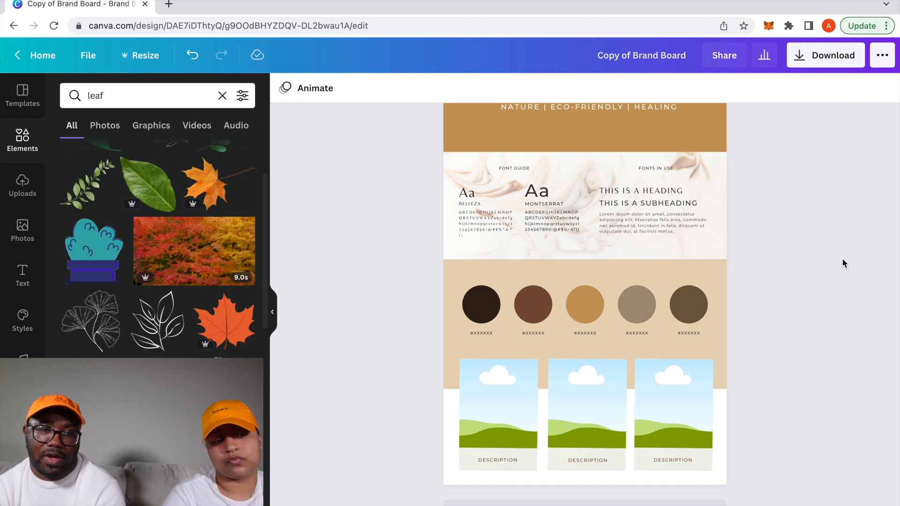
scroll(841, 258, down, 1)
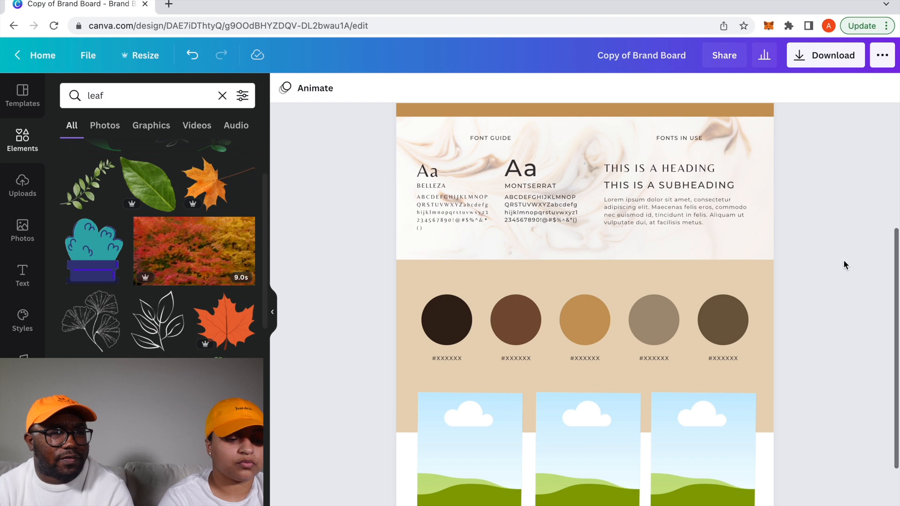
ctrl+scroll(851, 260, up, 3)
ctrl+scroll(851, 260, down, 1)
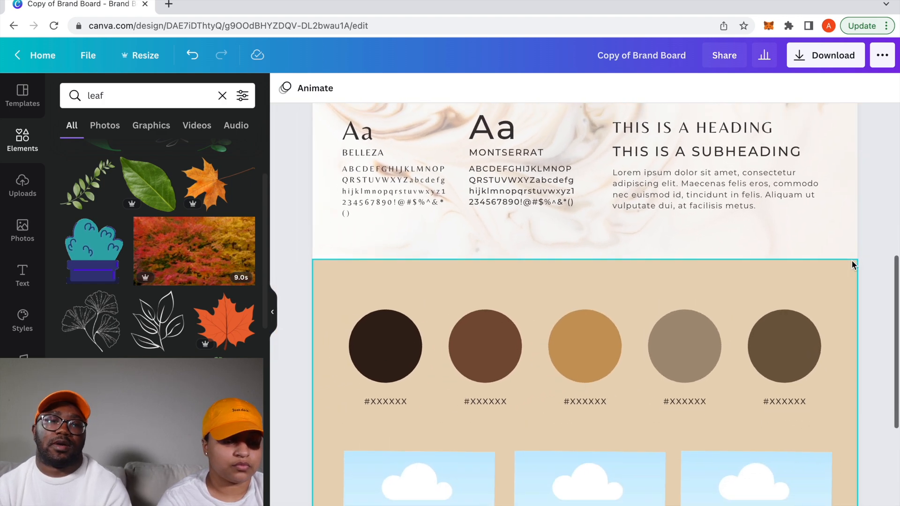
scroll(851, 260, up, 3)
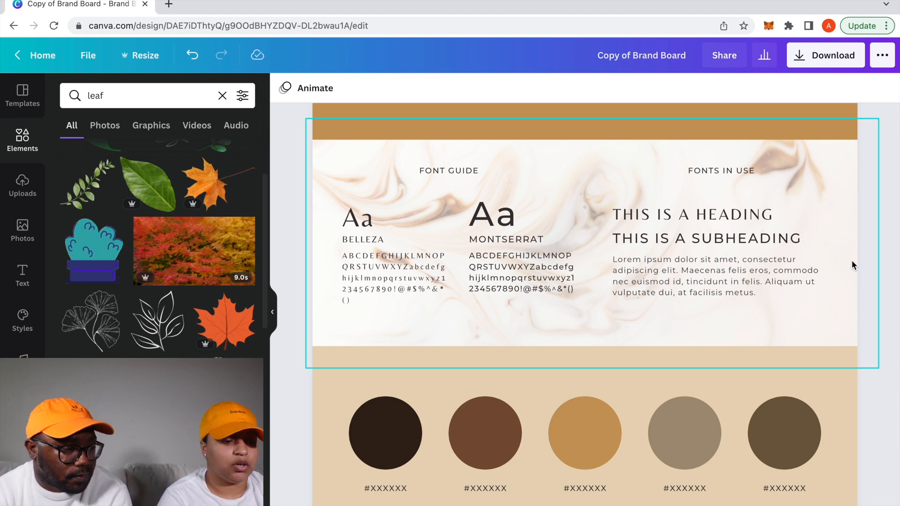
scroll(709, 208, up, 5)
click(709, 211)
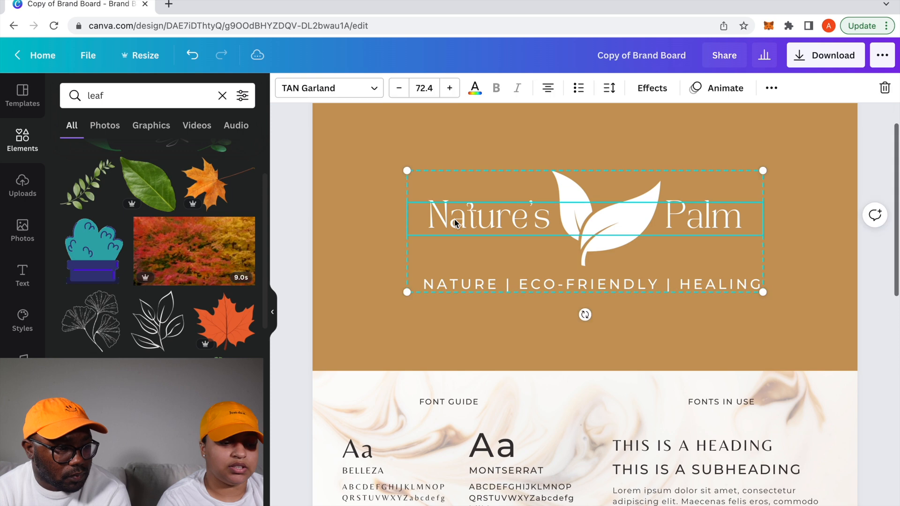
click(479, 286)
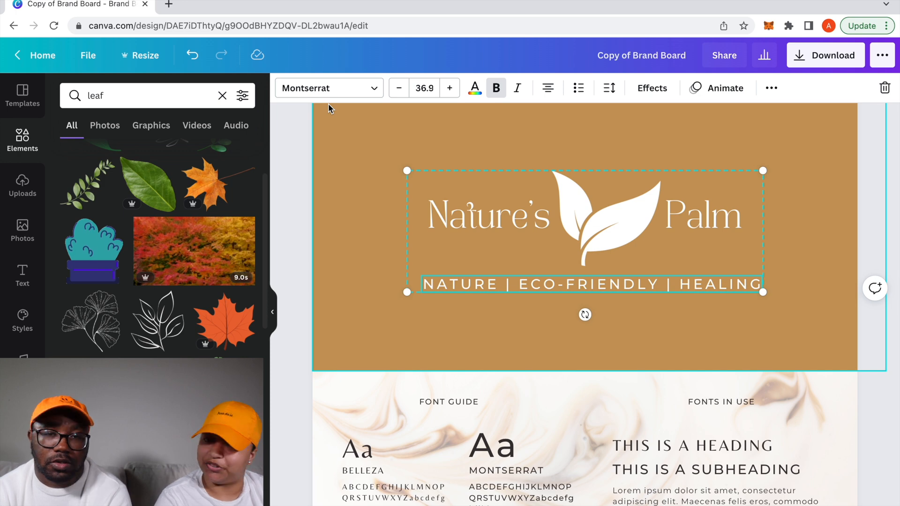
Step: Set the font of the "Aa" sample above the BELLEZA label in the font guide to TAN Garland
scroll(328, 195, down, 3)
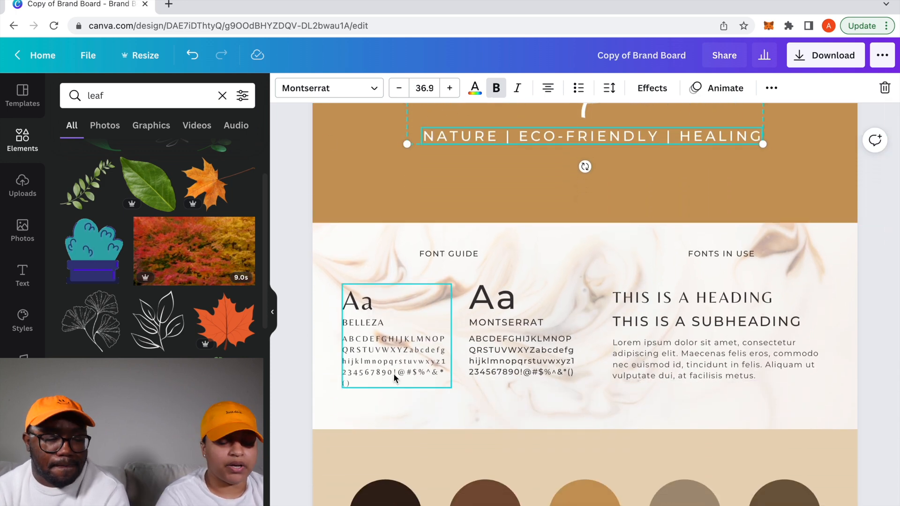
click(366, 311)
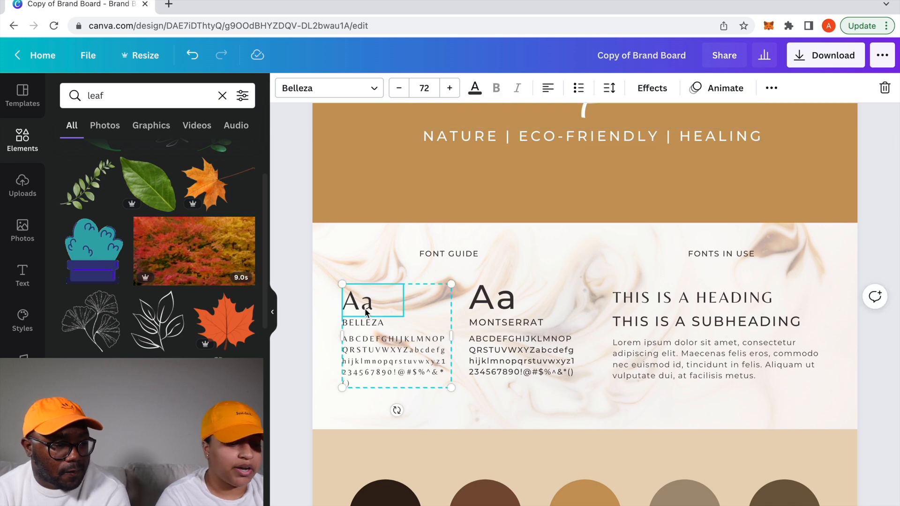
click(374, 89)
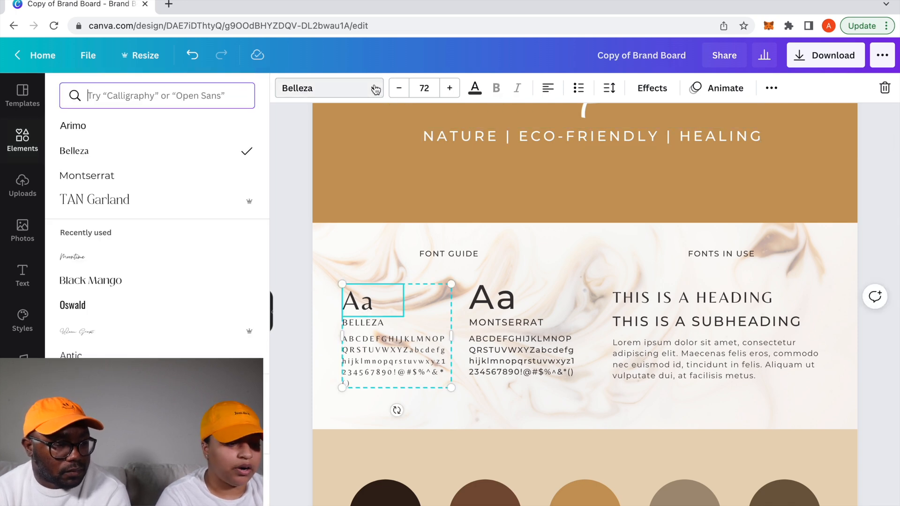
click(142, 205)
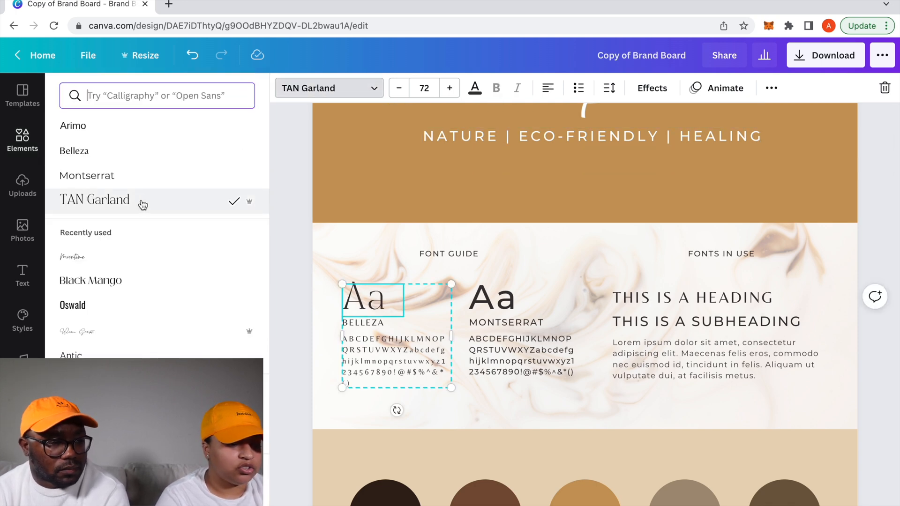
Step: Ungroup the font guide sample containing the BELLEZA label so its text elements can be edited separately
click(512, 320)
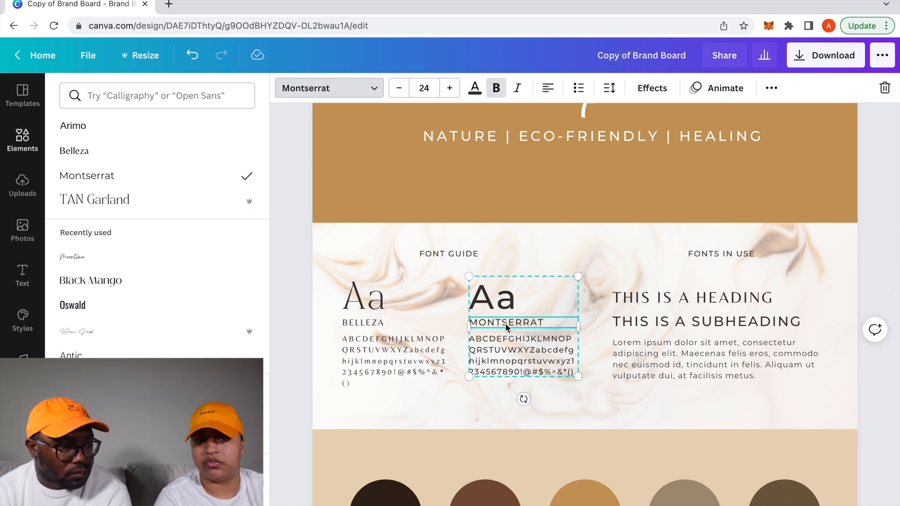
click(381, 327)
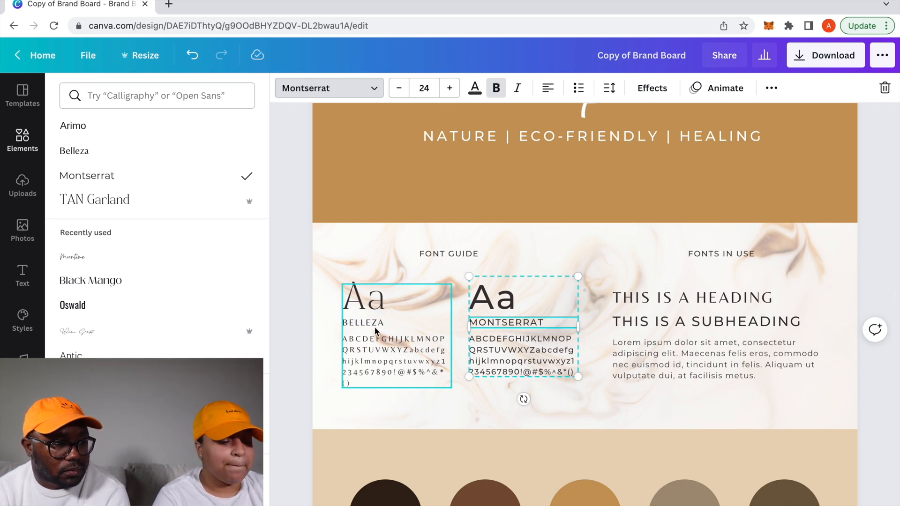
double_click(364, 322)
click(378, 322)
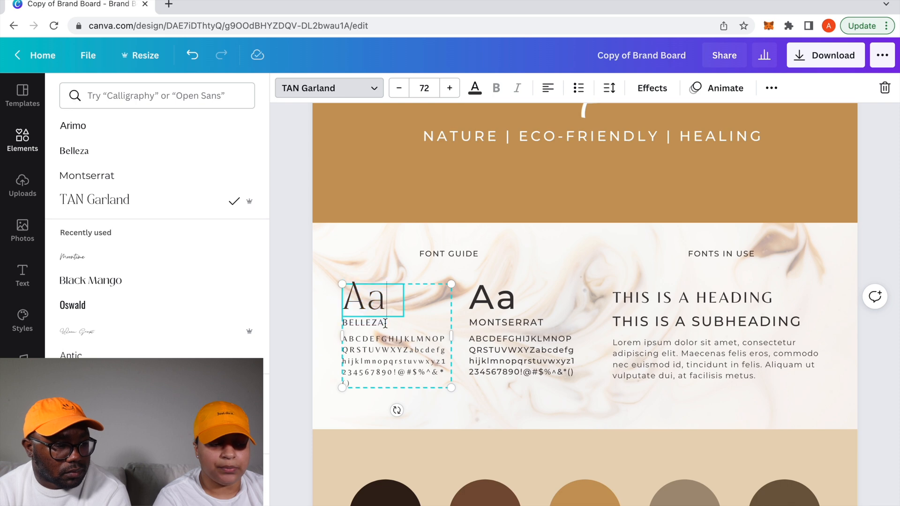
click(771, 88)
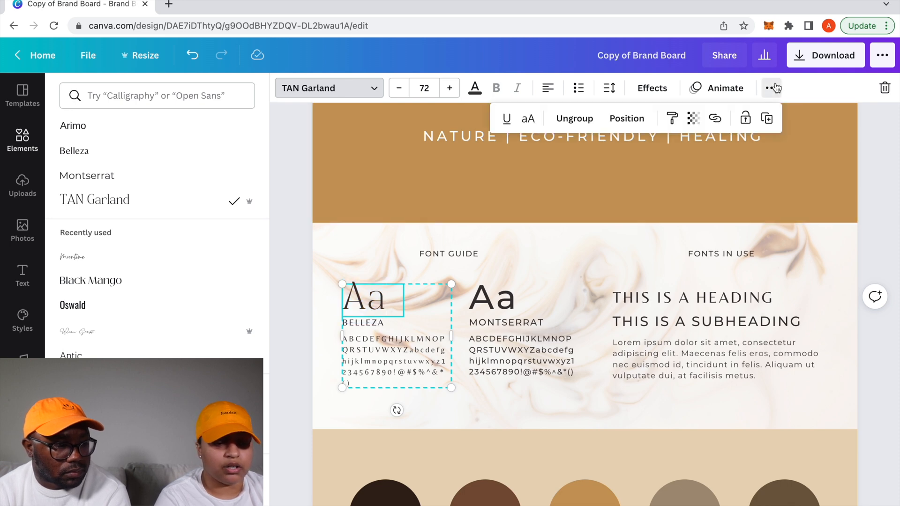
shift+click(476, 223)
click(478, 226)
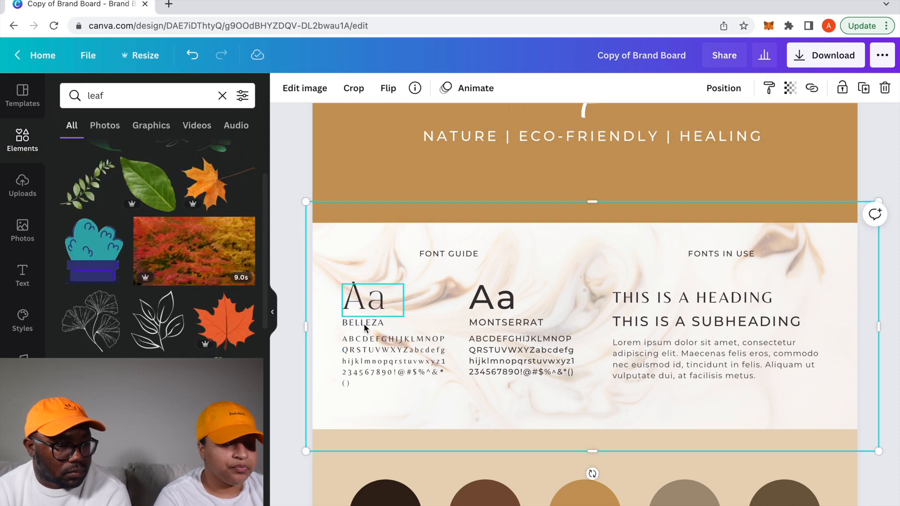
Step: Replace the BELLEZA label in the font guide with the text TAN GARLAND
click(412, 319)
click(419, 319)
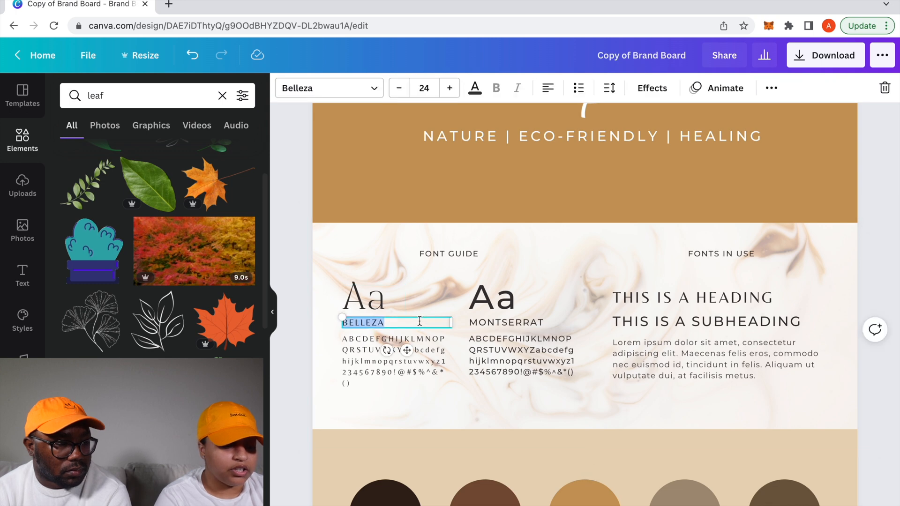
text(TAN)
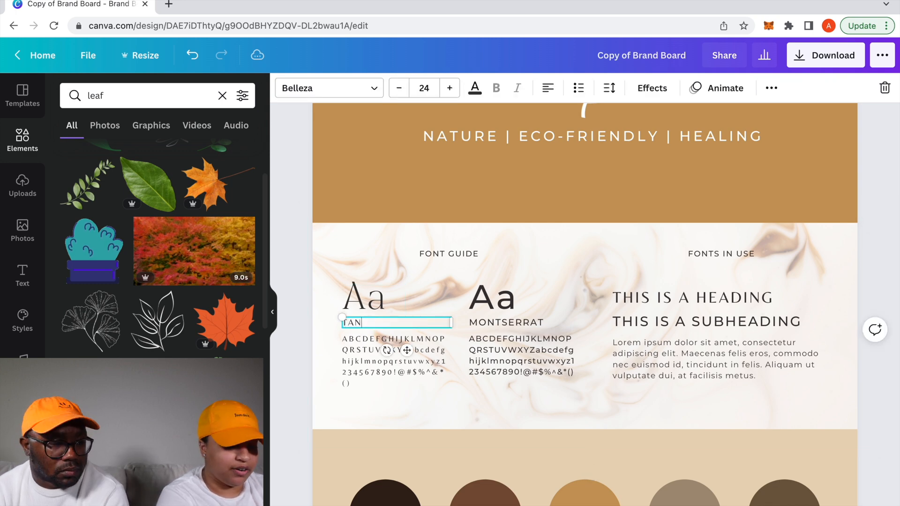
text( GARLAND)
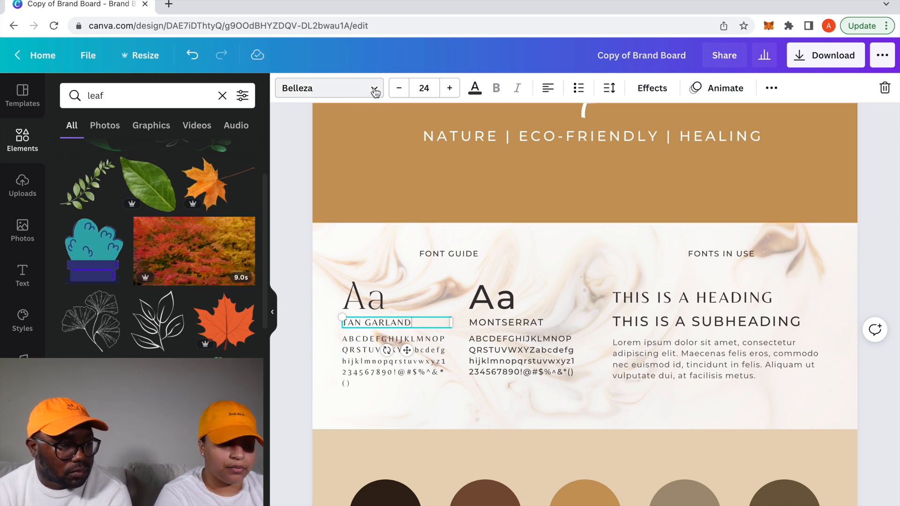
Step: Set the font of the TAN GARLAND label and the alphabet sample below it to TAN Garland
triple_click(380, 321)
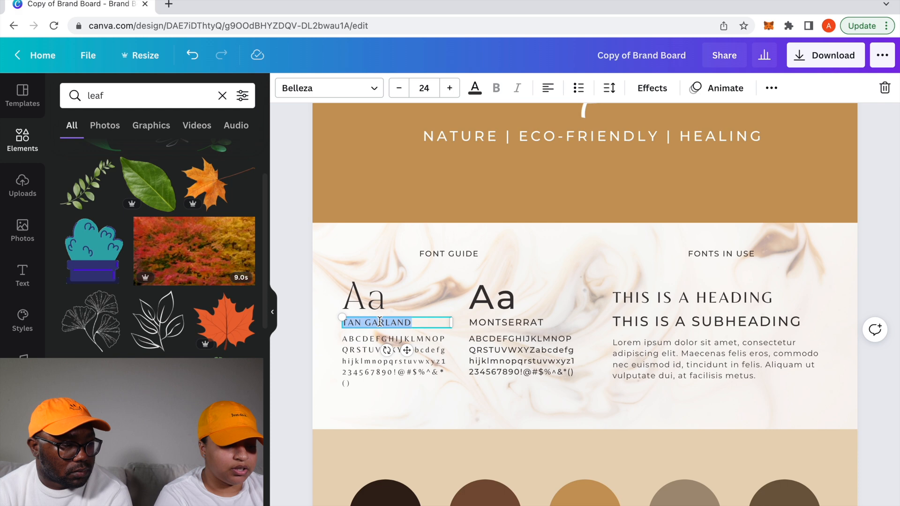
click(377, 93)
click(159, 207)
click(394, 361)
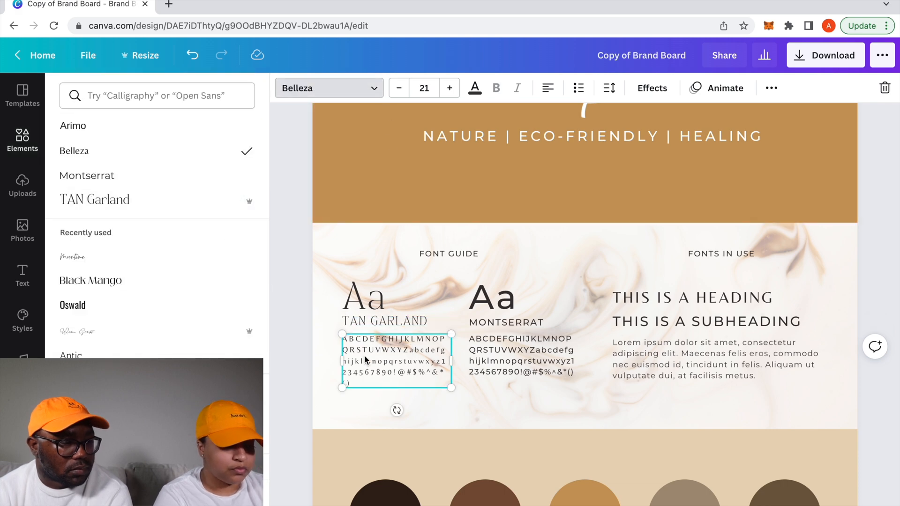
click(178, 210)
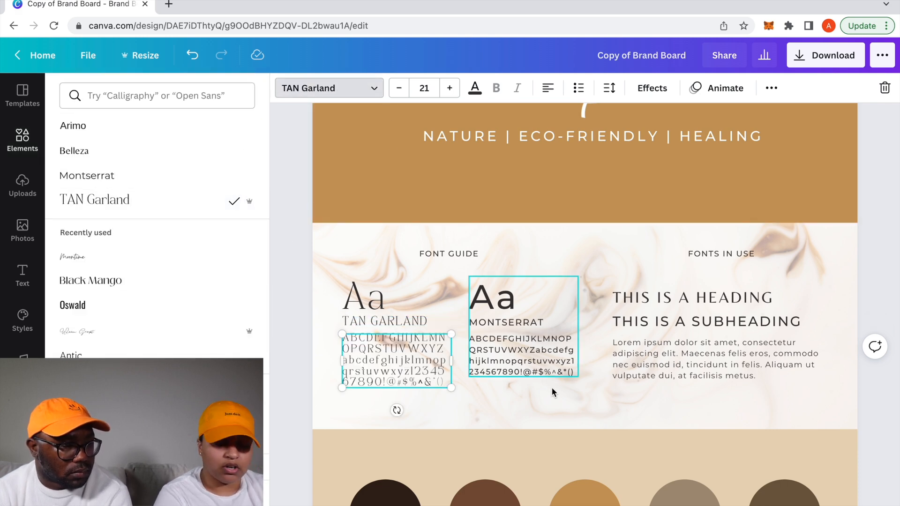
Step: Change the font of the "THIS IS A HEADING" sample in the Fonts in Use section to TAN Garland
click(698, 302)
double_click(698, 299)
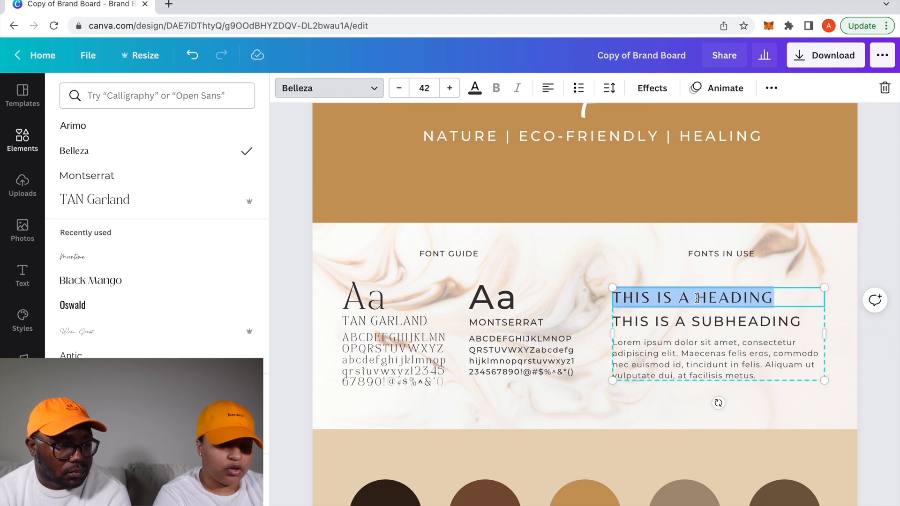
click(219, 201)
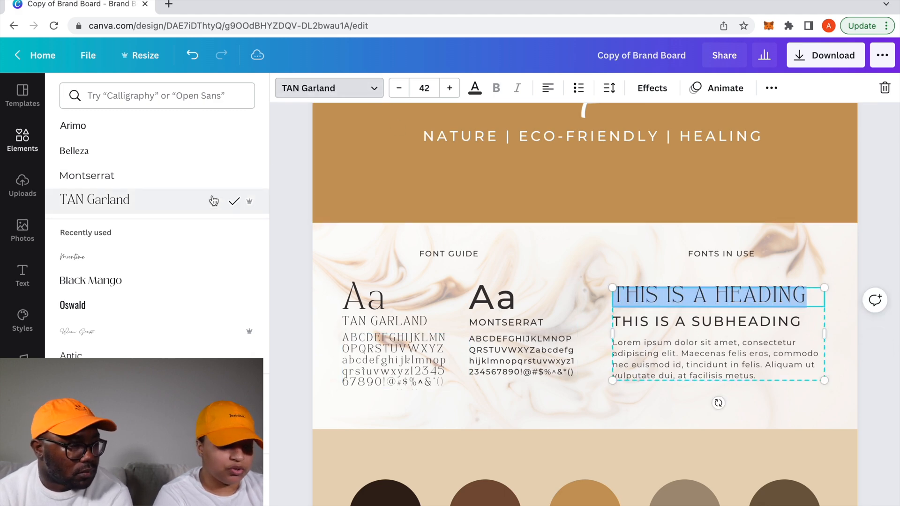
click(677, 363)
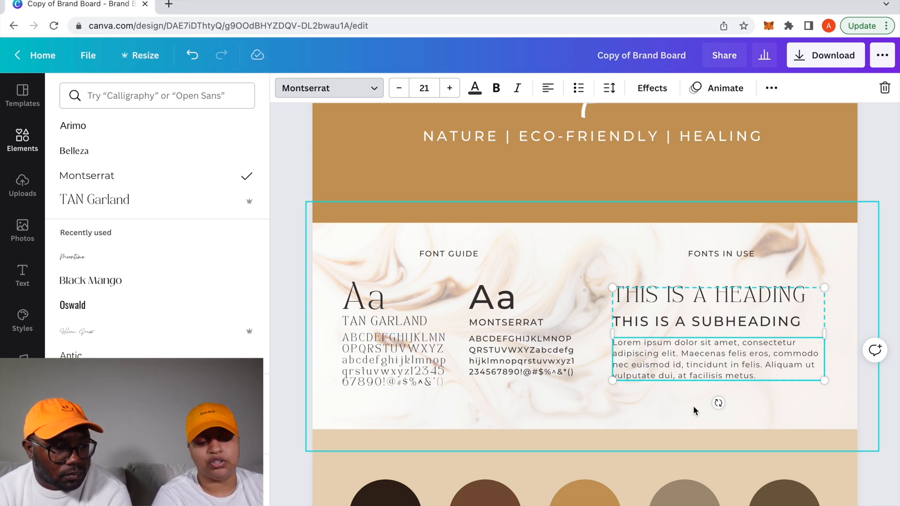
click(735, 304)
click(736, 304)
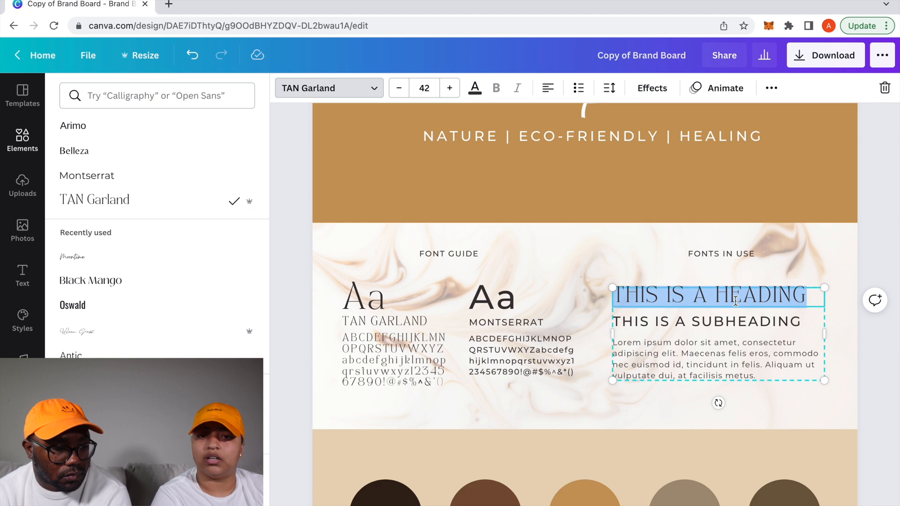
click(896, 255)
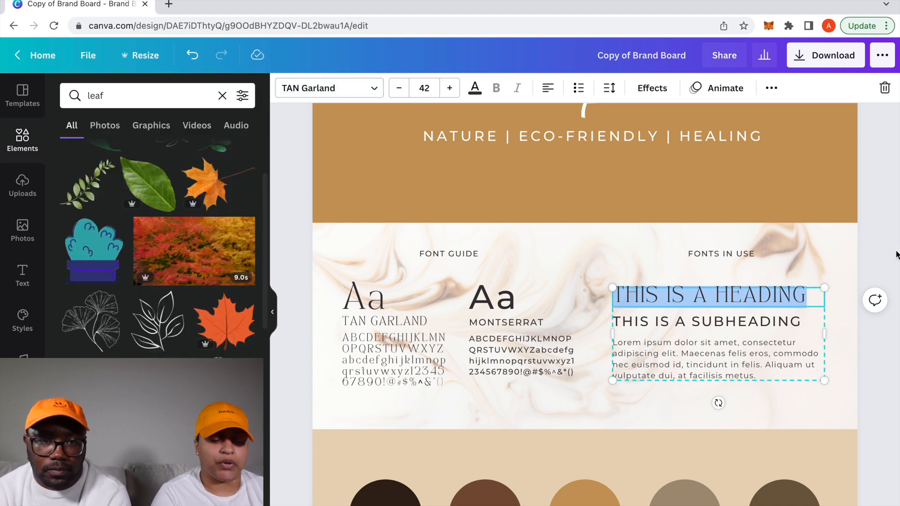
Step: Shift the marble background image behind the font section slightly to the left
click(848, 273)
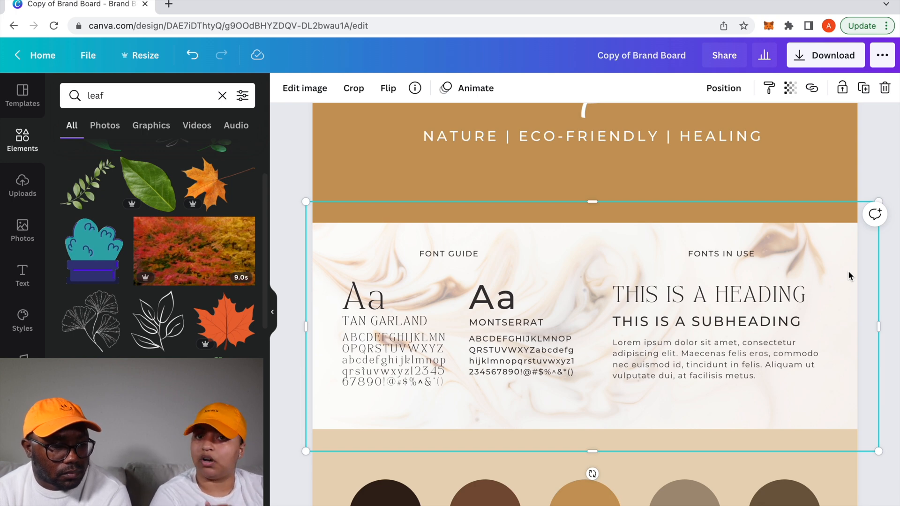
scroll(848, 272, down, 2)
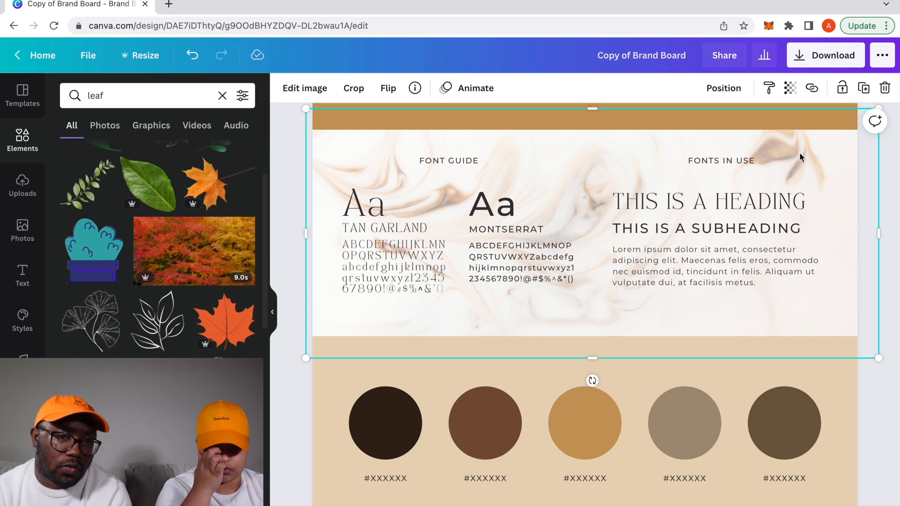
drag(835, 302, 813, 305)
Step: Try removing the marble background image behind the font section, and undo the deletion
key(Delete)
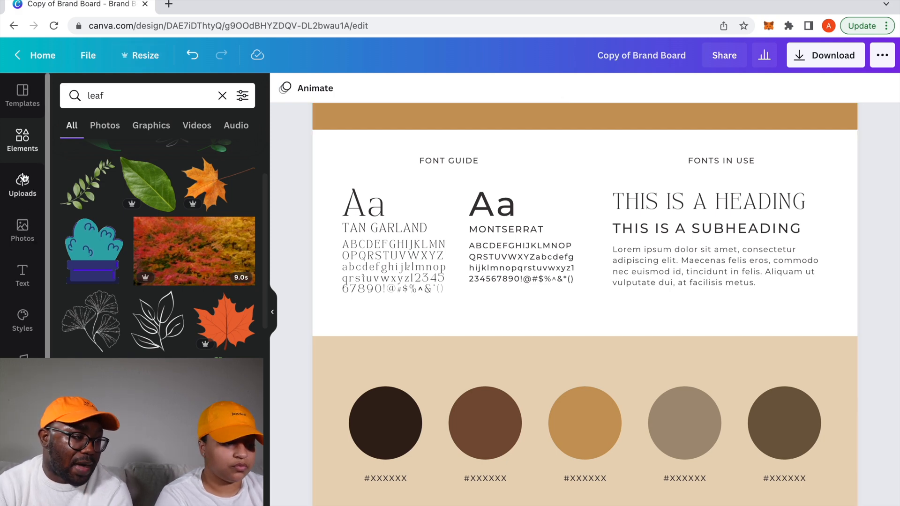
click(23, 228)
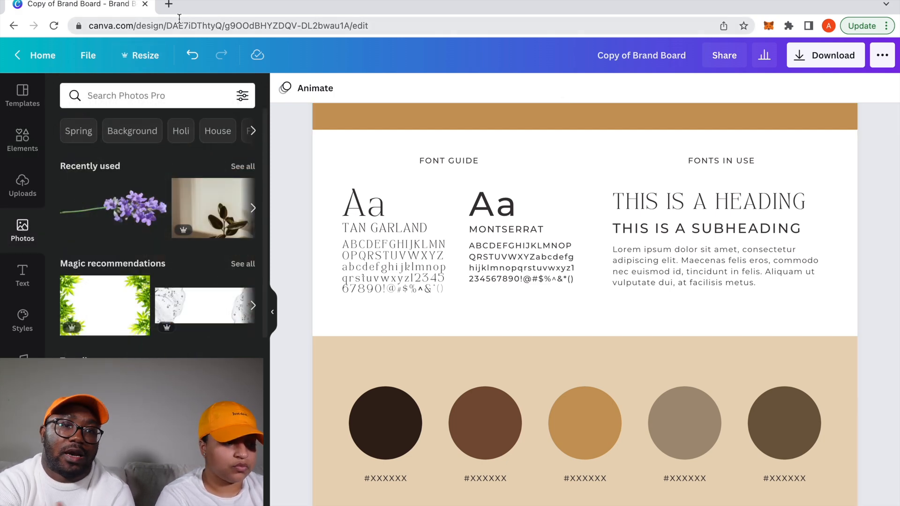
click(192, 56)
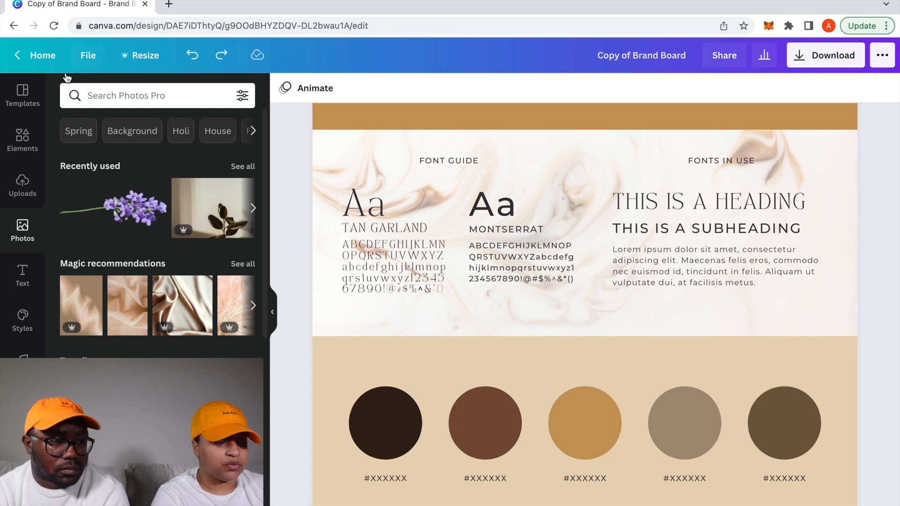
click(22, 276)
click(382, 204)
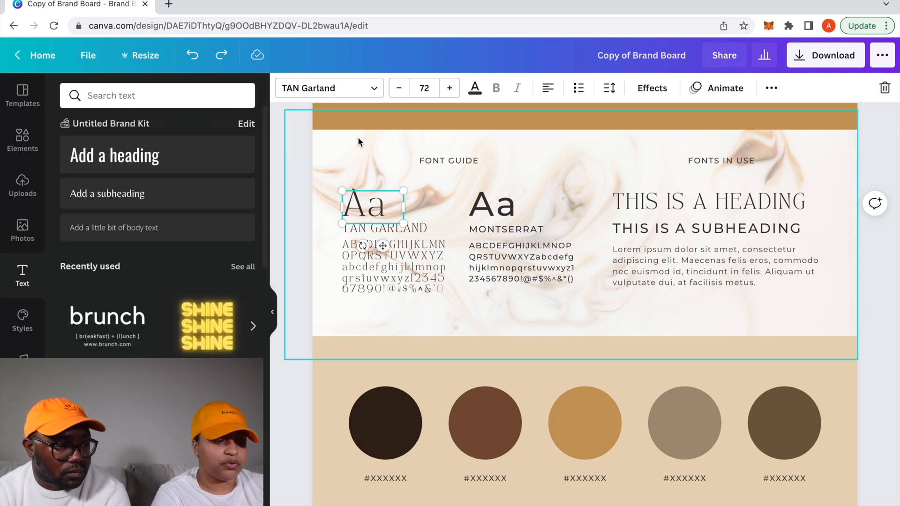
click(349, 89)
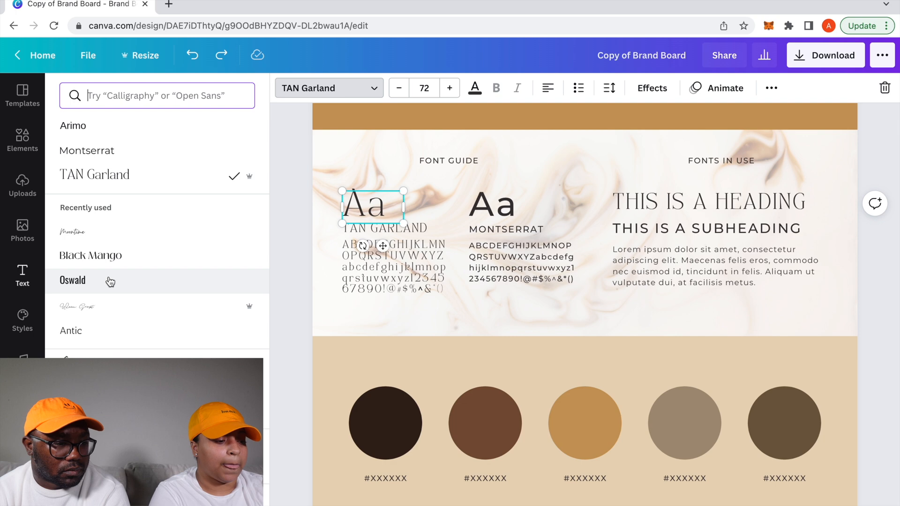
click(319, 301)
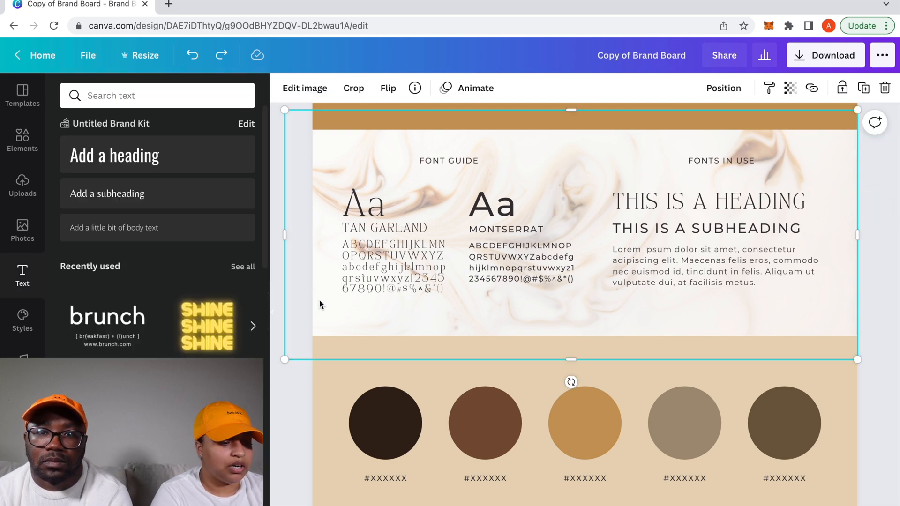
Step: Replace the font section's marble background with the recently used potted plant photo and set its transparency to 13
click(22, 228)
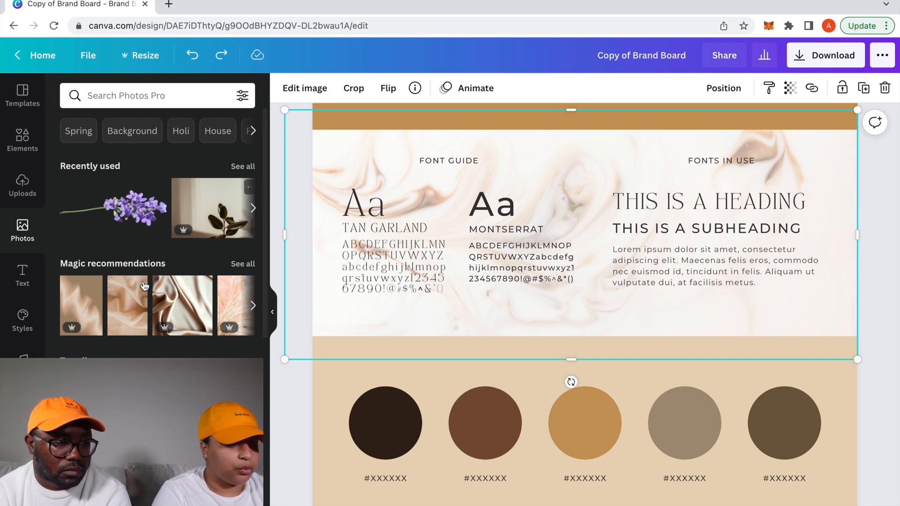
drag(186, 229, 319, 201)
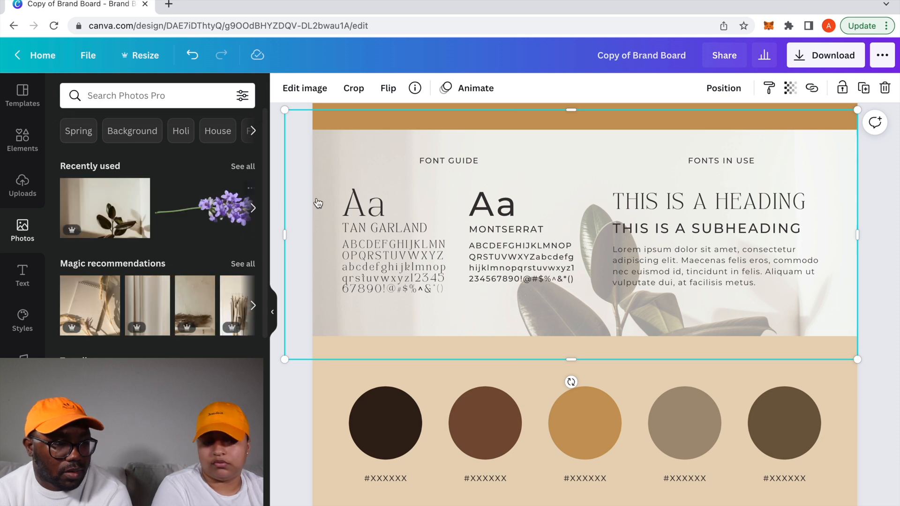
click(790, 88)
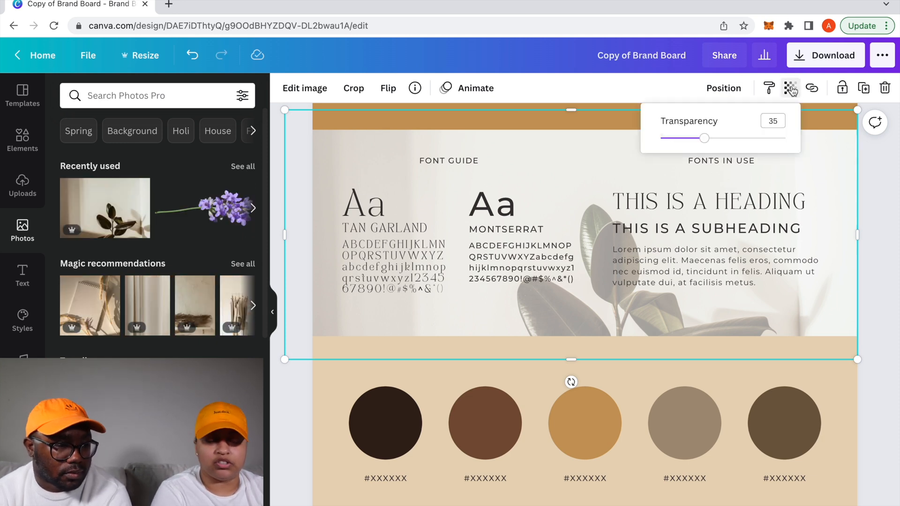
drag(703, 139, 677, 140)
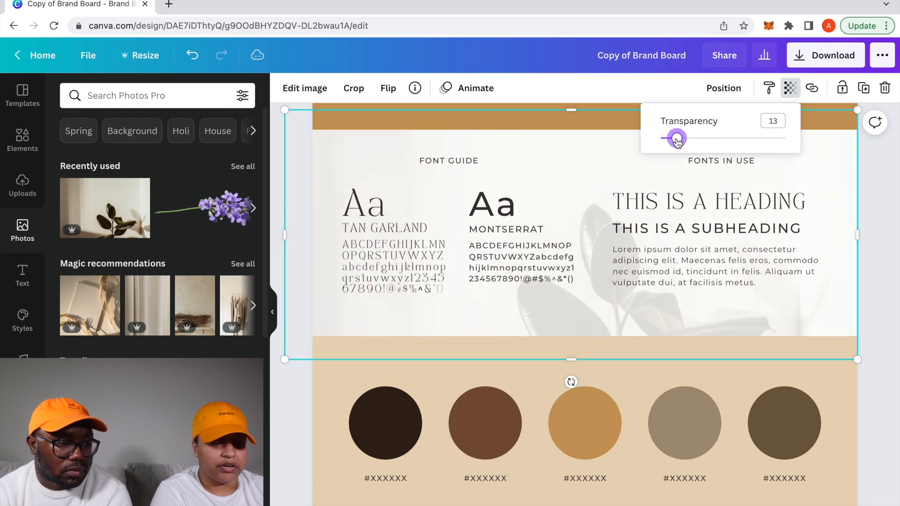
click(873, 211)
click(872, 212)
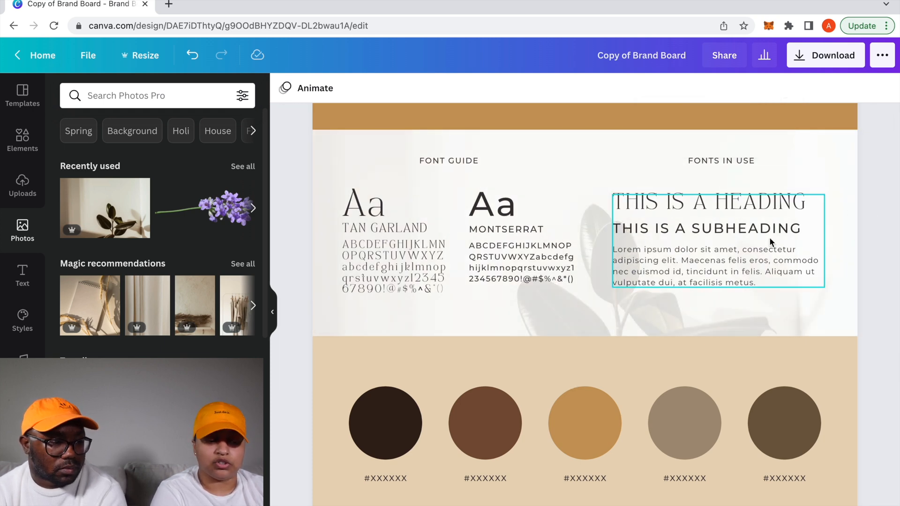
Step: Recolor the header block behind the Nature's Palm logo, trying light beige before settling on the grayish taupe document color
scroll(769, 237, up, 5)
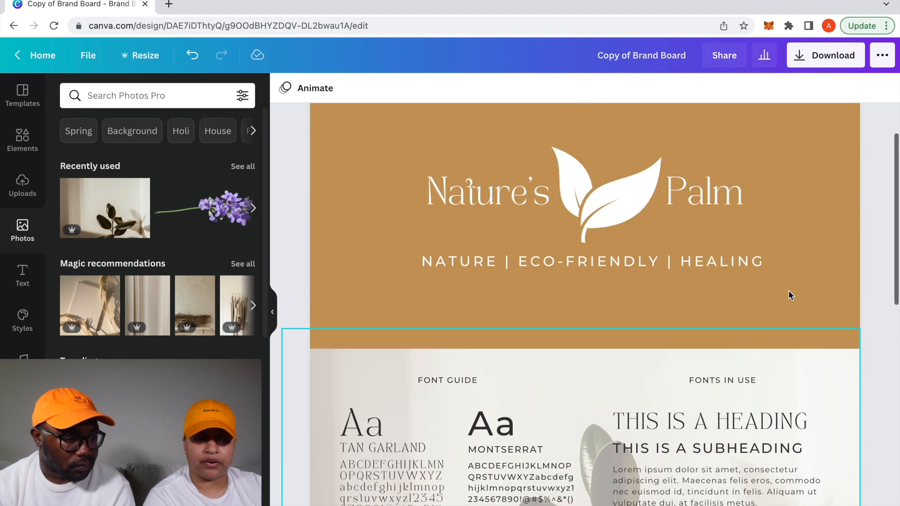
scroll(628, 236, up, 2)
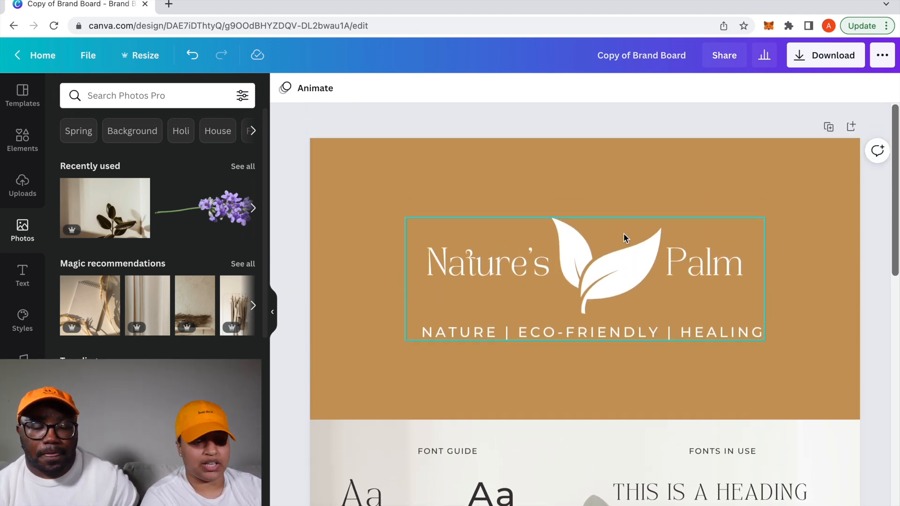
click(445, 166)
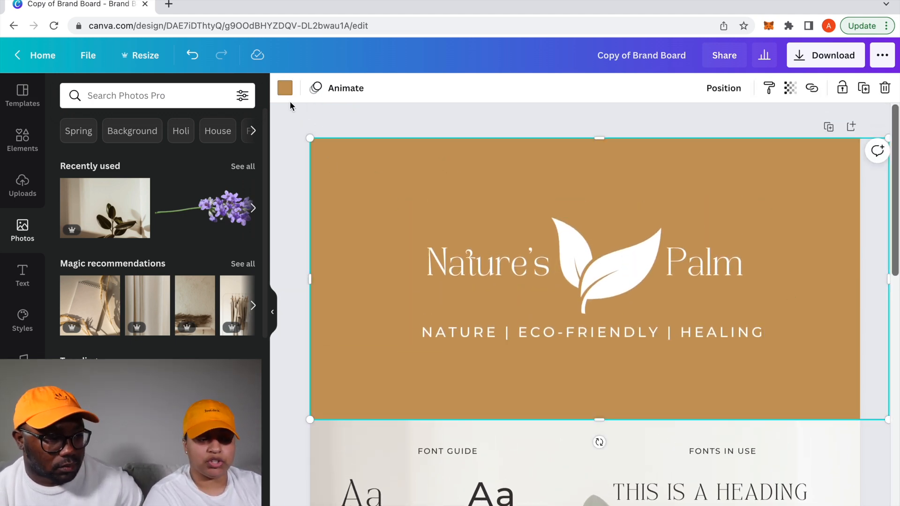
click(285, 88)
click(107, 186)
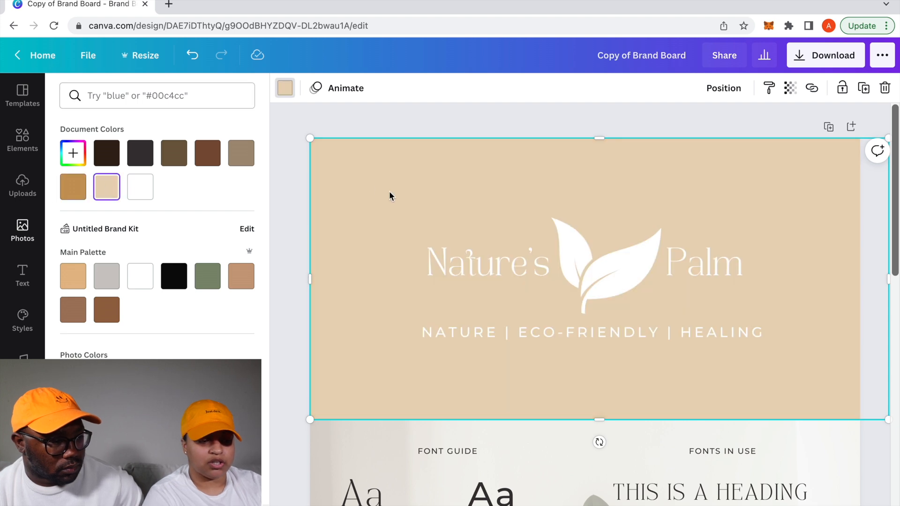
click(247, 157)
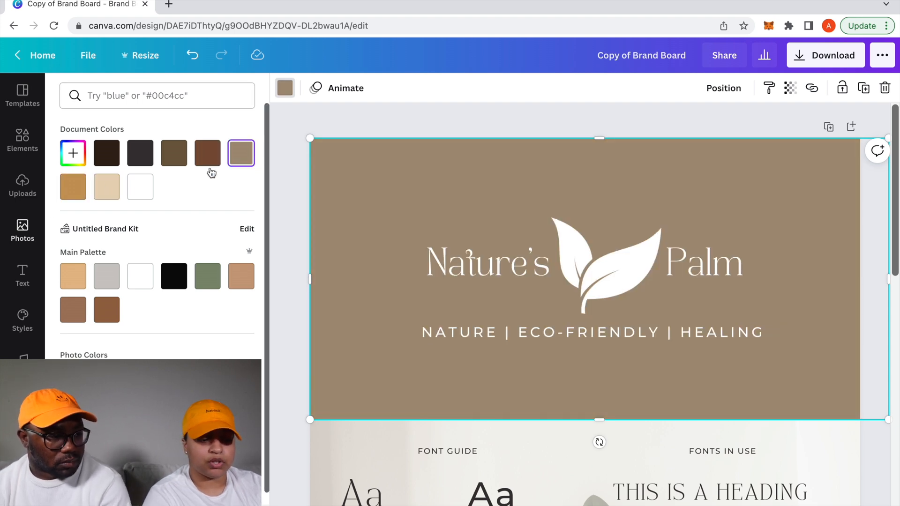
Step: Review how the header, font guide, color palette circles and photo frames look together on the brand board
scroll(493, 261, down, 6)
scroll(493, 261, up, 5)
scroll(500, 347, down, 2)
scroll(500, 347, down, 1)
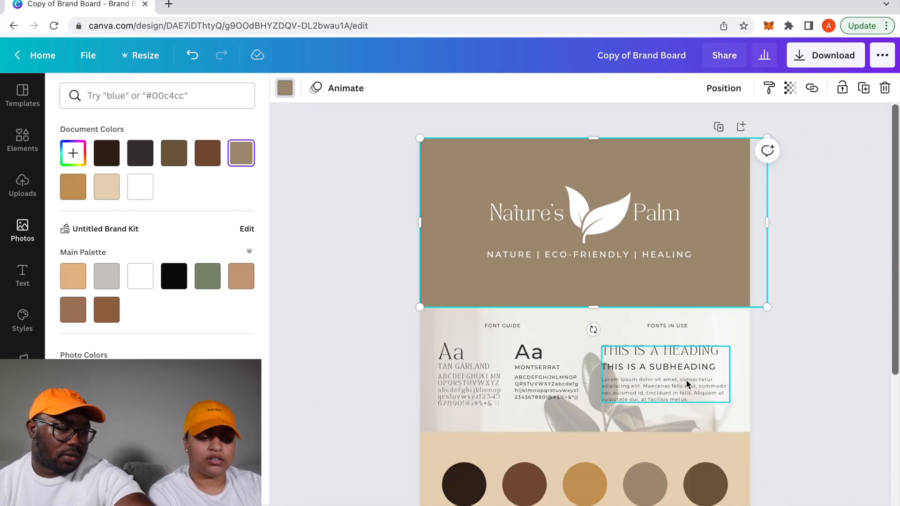
scroll(685, 379, down, 3)
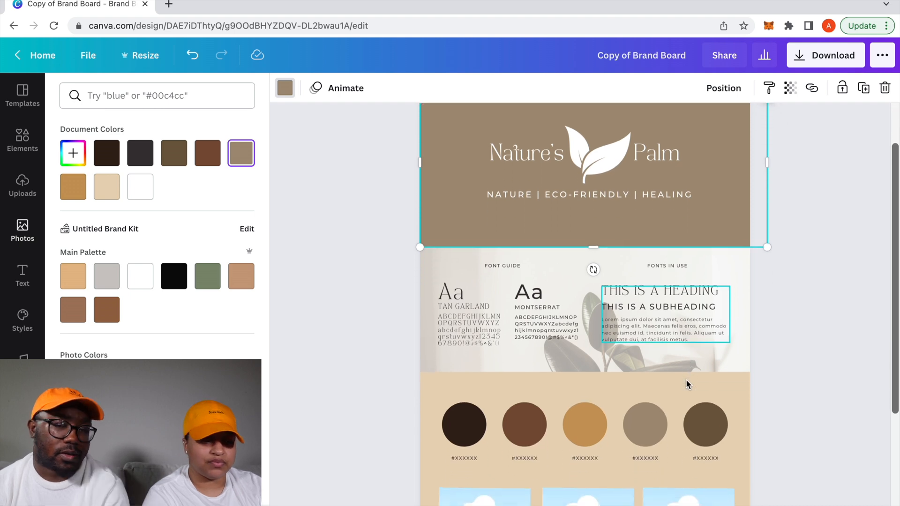
scroll(676, 336, up, 5)
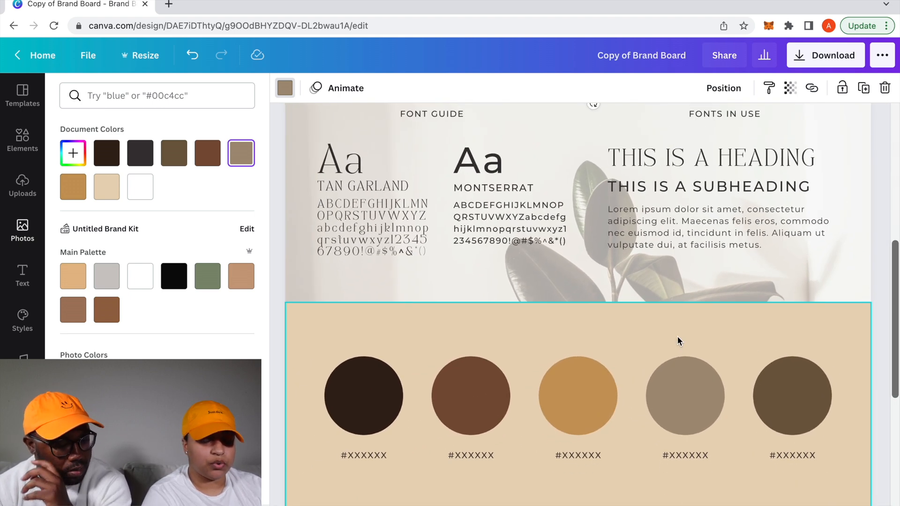
scroll(677, 336, down, 2)
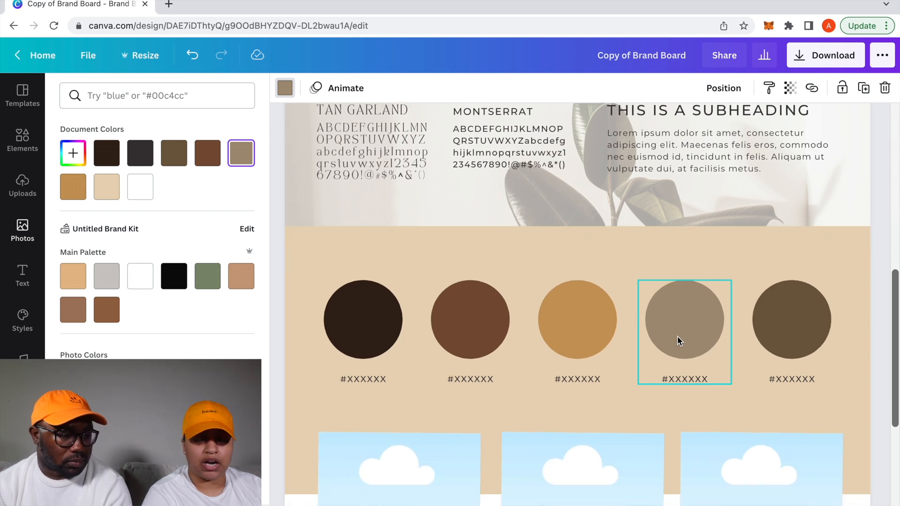
scroll(678, 338, down, 2)
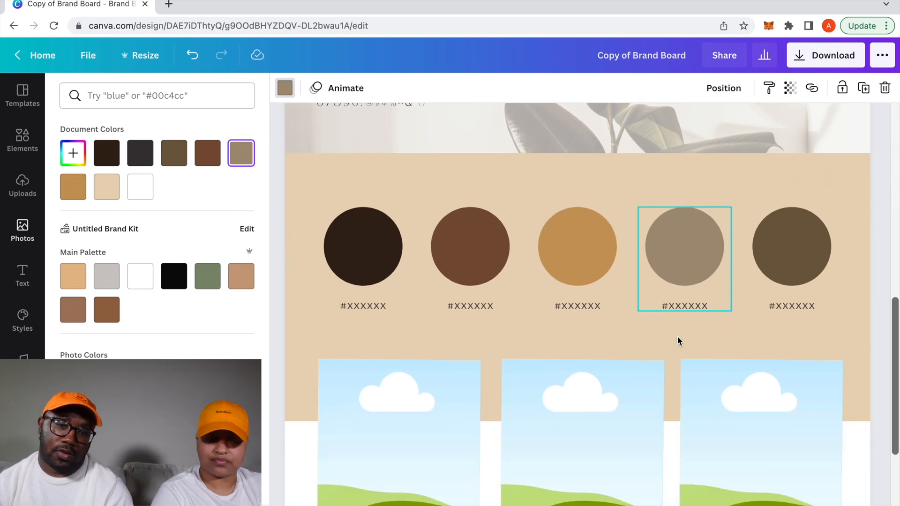
scroll(677, 338, up, 1)
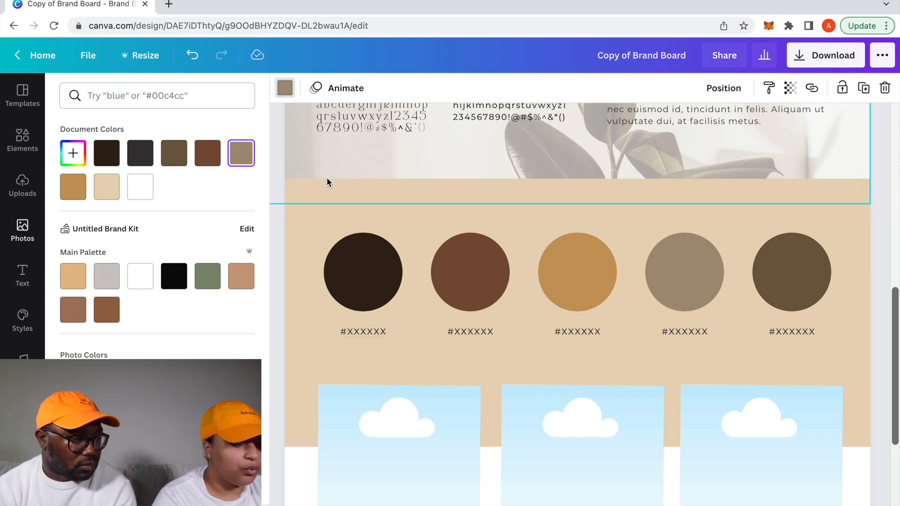
Step: Look up the hex code of the dark brown palette circle and label the circle #352117
click(345, 290)
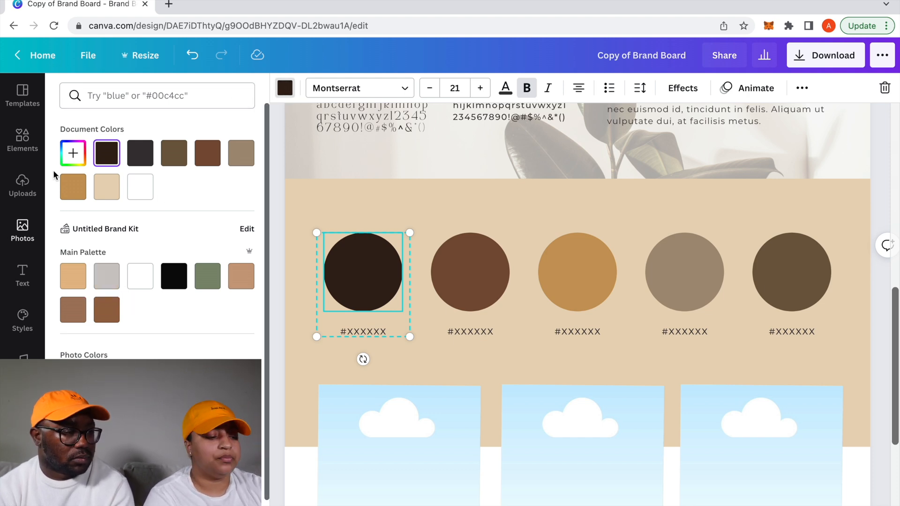
mouse_move(111, 155)
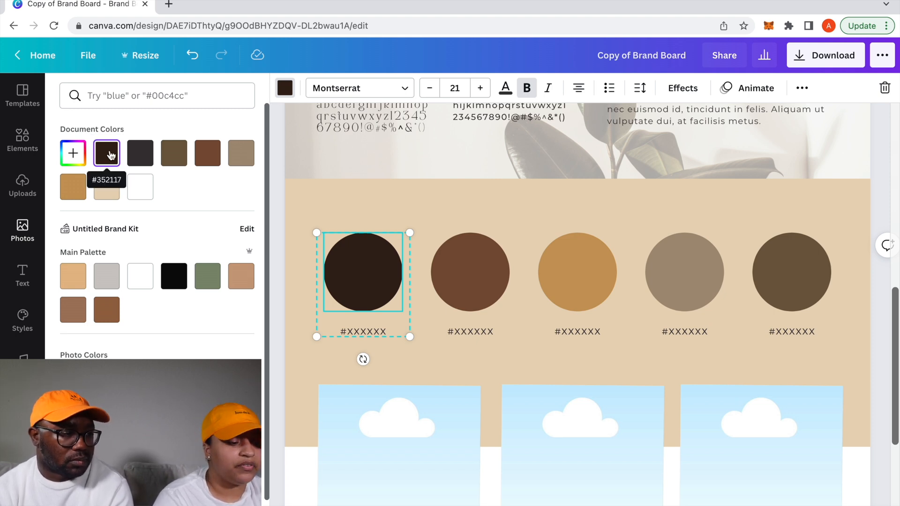
click(384, 332)
double_click(384, 332)
click(387, 333)
double_click(386, 333)
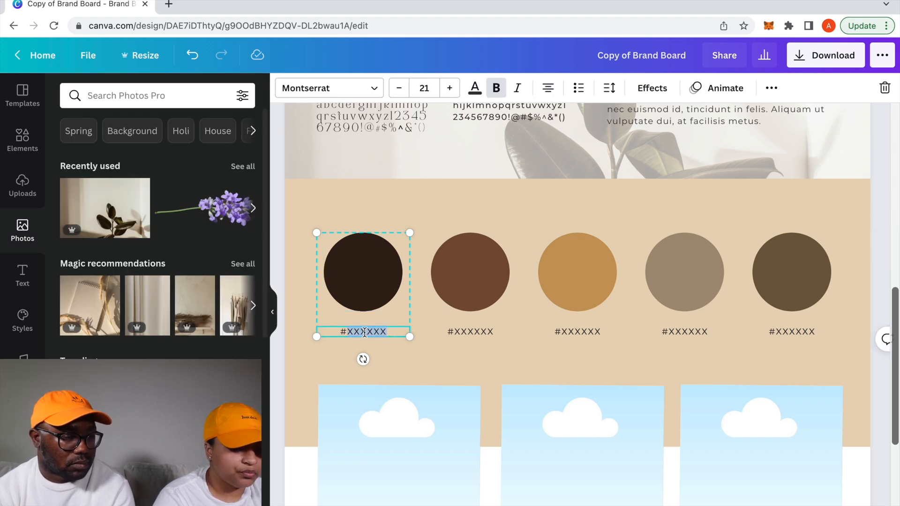
text(352117)
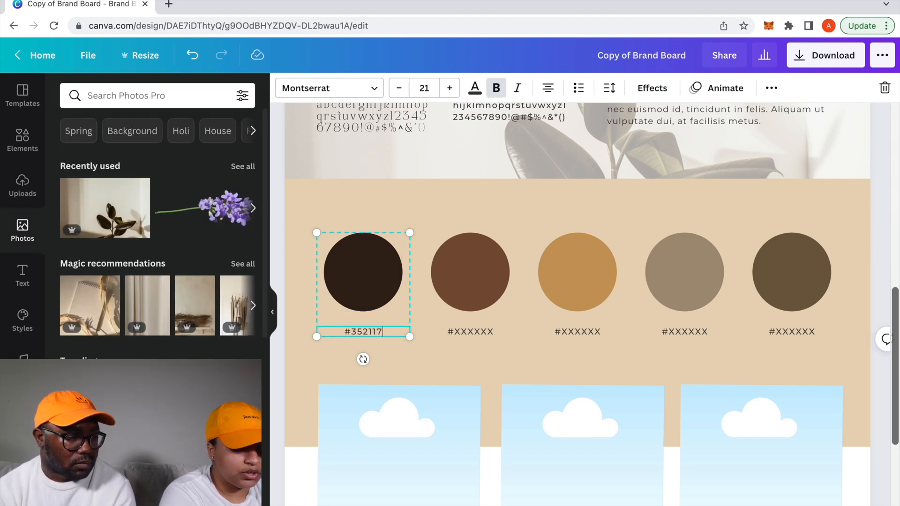
Step: Look up the hex code of the reddish-brown palette circle and replace its placeholder label with #7A5137
click(470, 268)
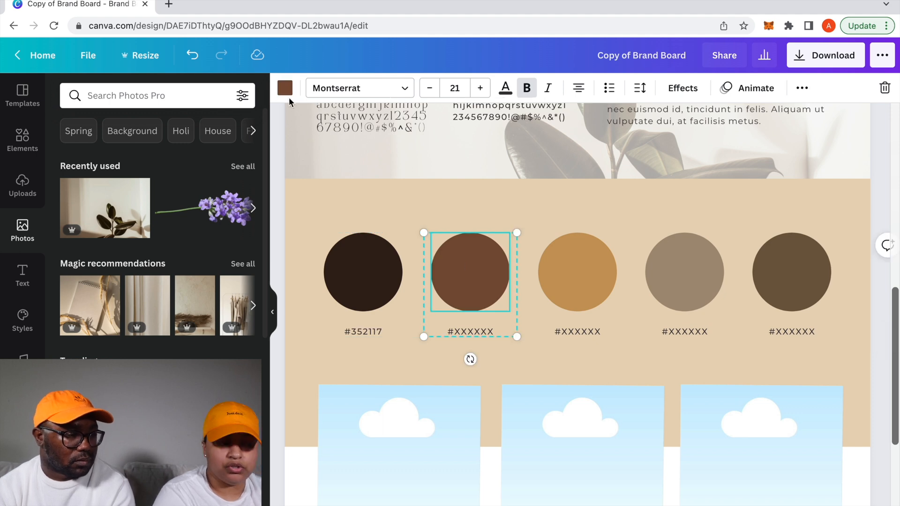
click(284, 88)
mouse_move(213, 155)
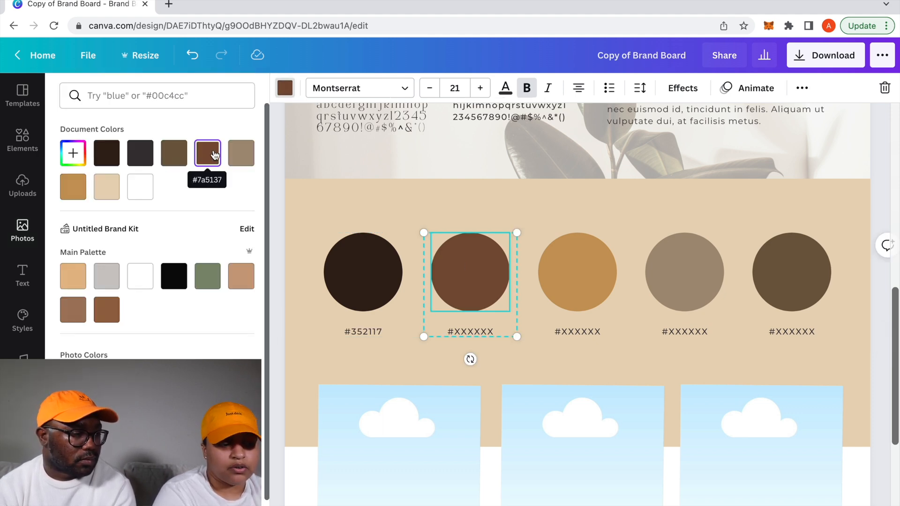
click(470, 329)
double_click(470, 329)
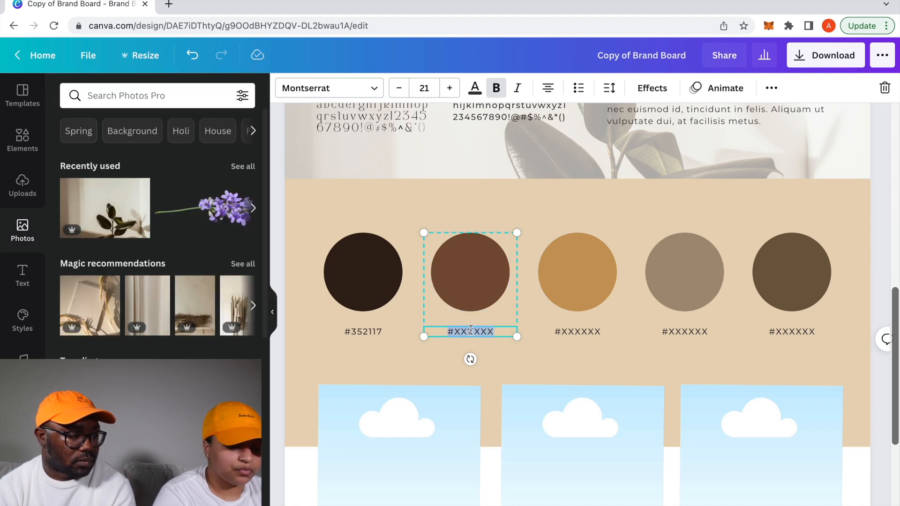
text(#7)
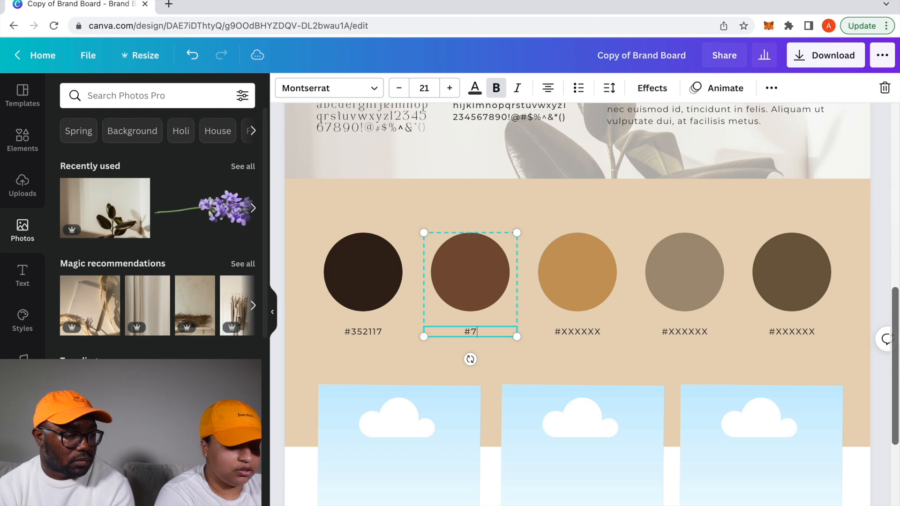
text(A5137)
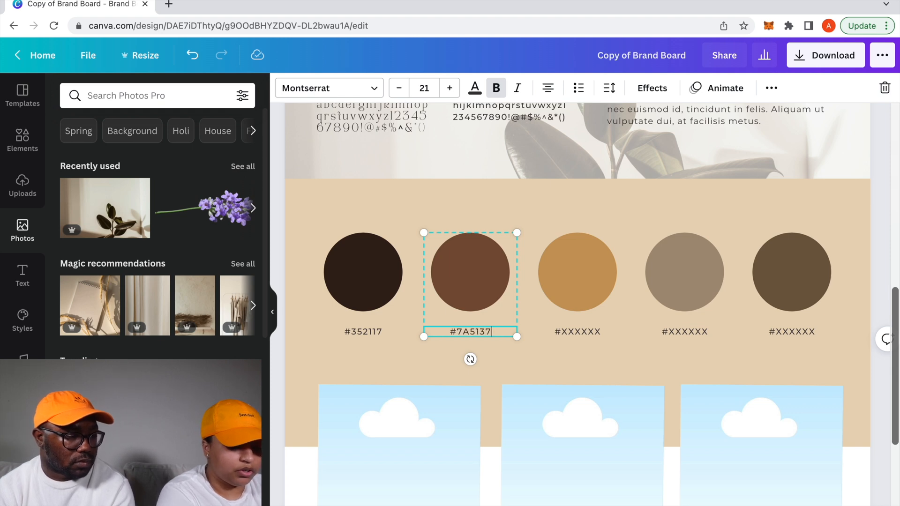
Step: Turn off uppercase for the hex label under the reddish-brown circle so it reads #7a5137
triple_click(469, 329)
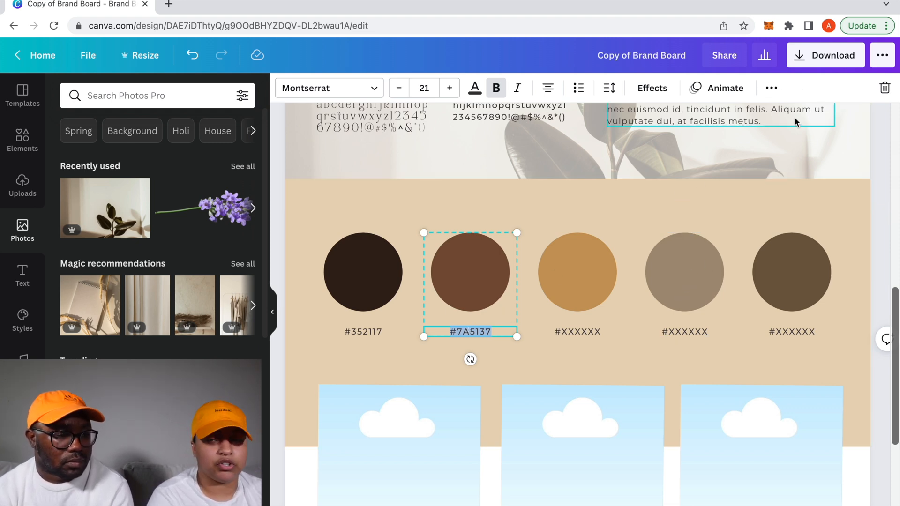
click(774, 87)
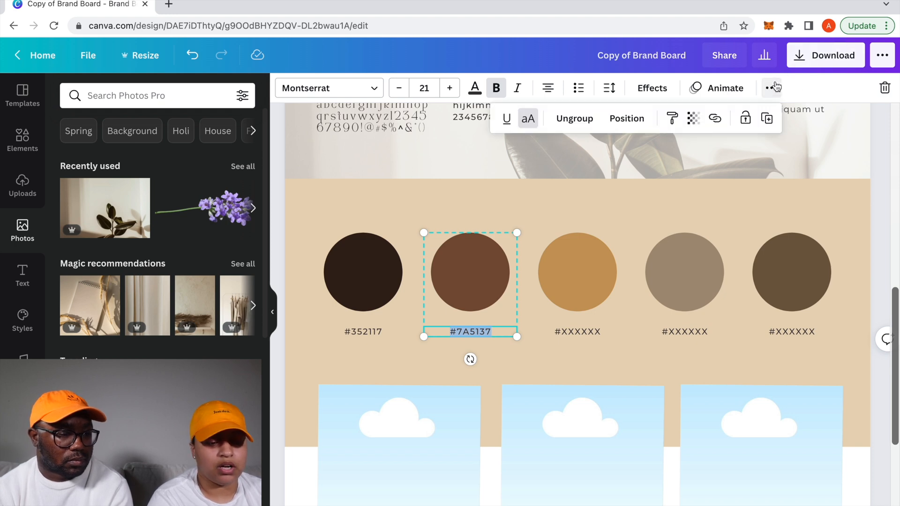
click(524, 122)
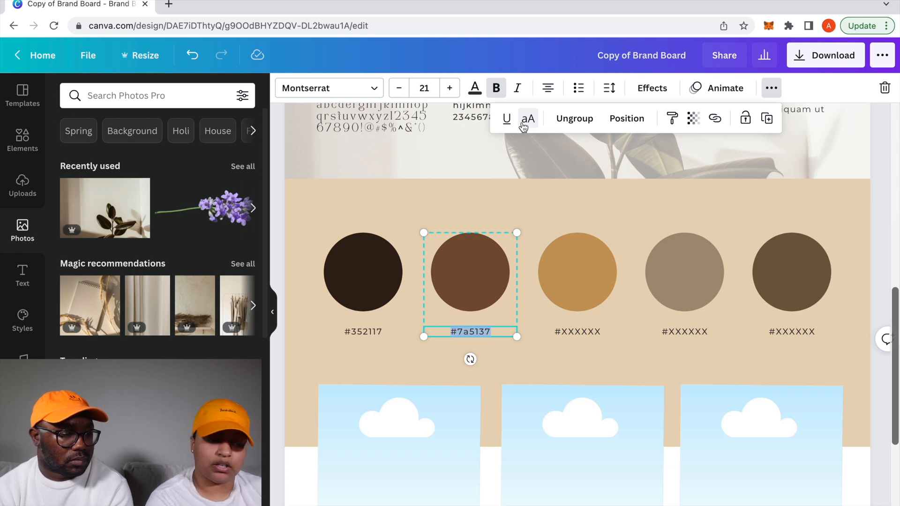
click(491, 354)
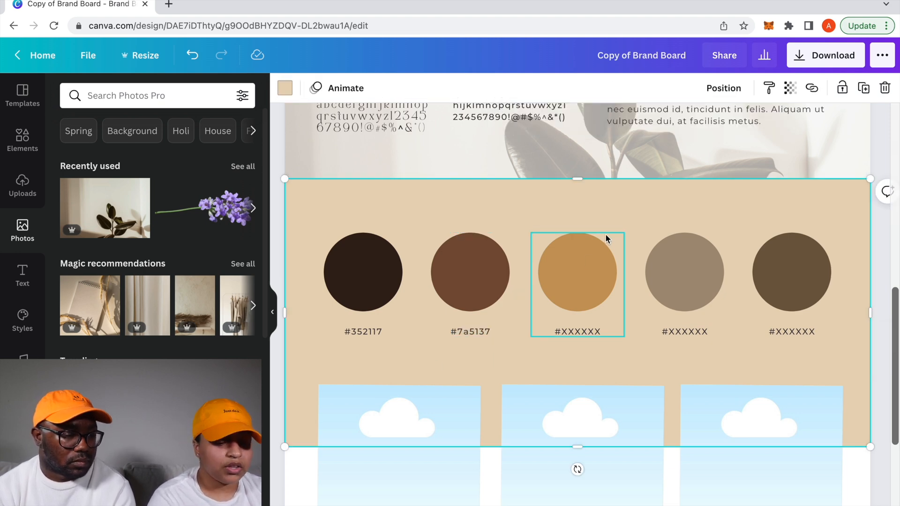
Step: Recolor the middle palette circle with a custom color, trying #D23456 before adjusting the hue and shade to green #567B64
click(592, 251)
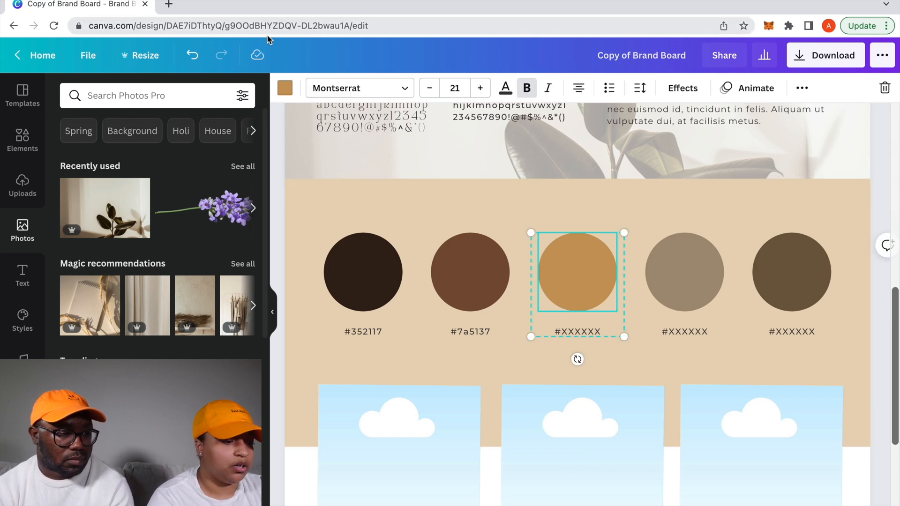
click(286, 89)
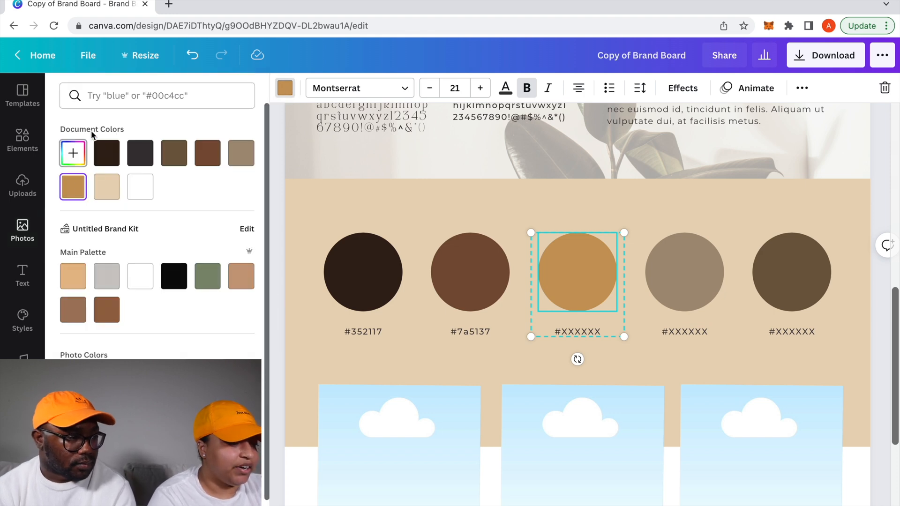
click(73, 152)
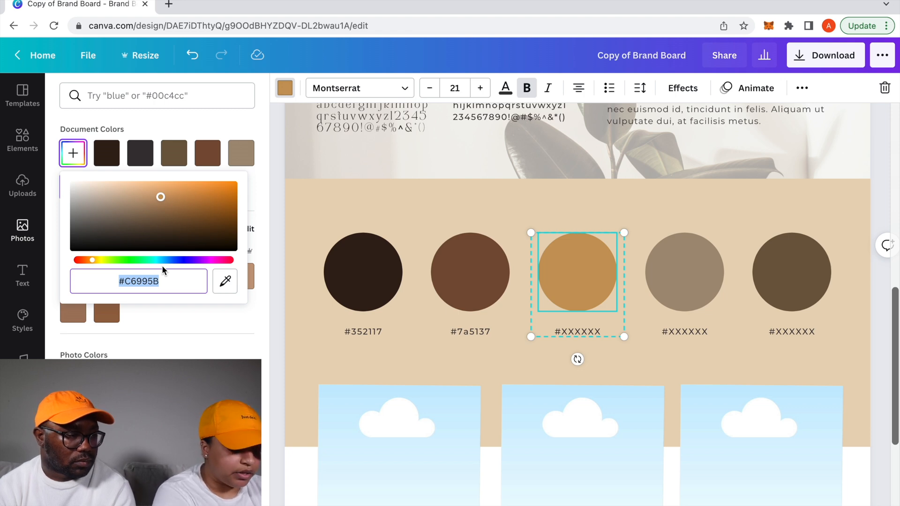
text(#D23456)
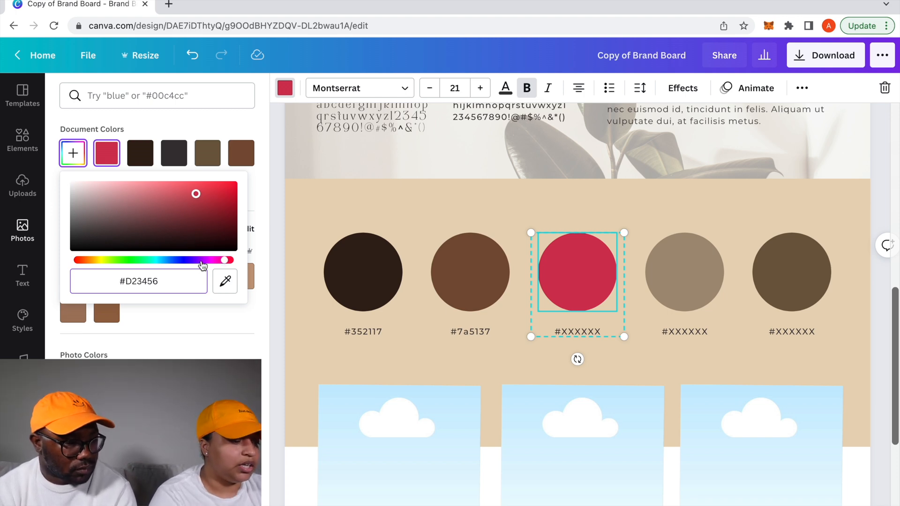
drag(225, 260, 137, 266)
drag(189, 192, 120, 218)
mouse_move(136, 260)
mouse_down()
mouse_move(218, 263)
mouse_move(139, 263)
mouse_up()
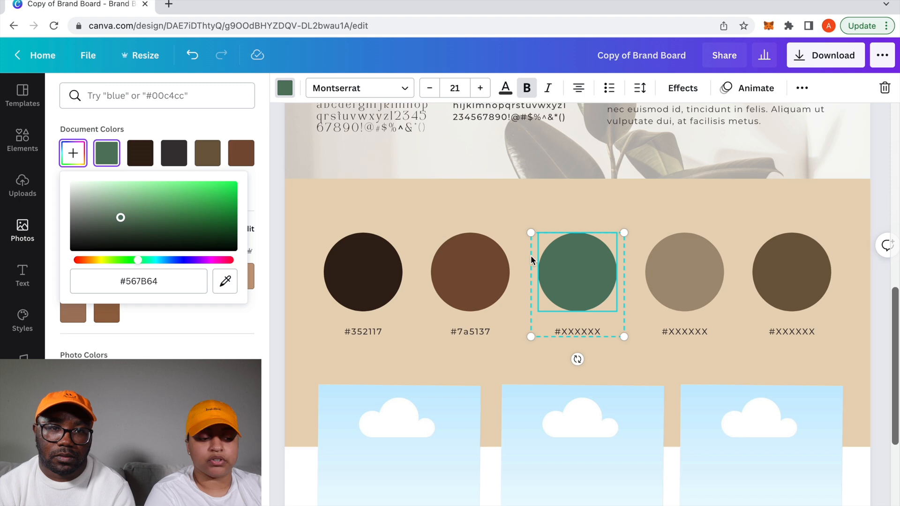
Step: Recolor the background block behind the palette circles with the grayish taupe document color and compare it with the rest of the board
scroll(581, 375, down, 1)
click(745, 201)
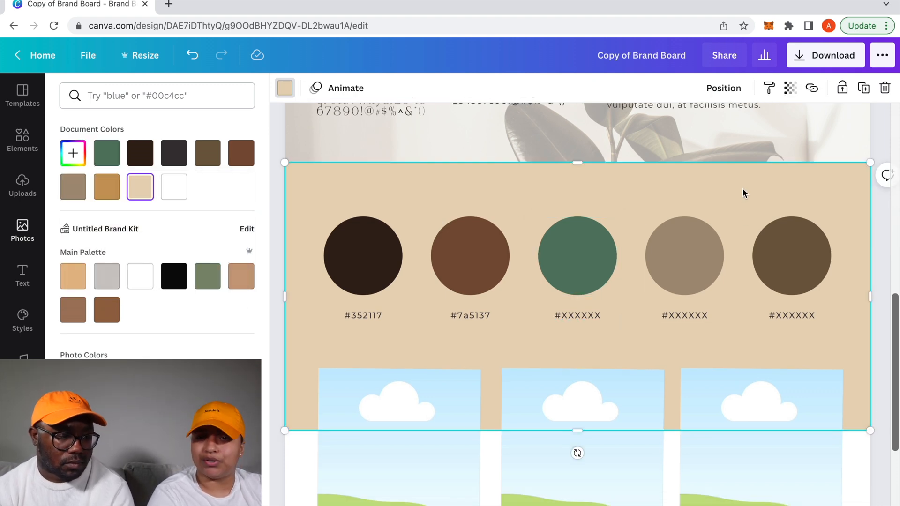
click(69, 194)
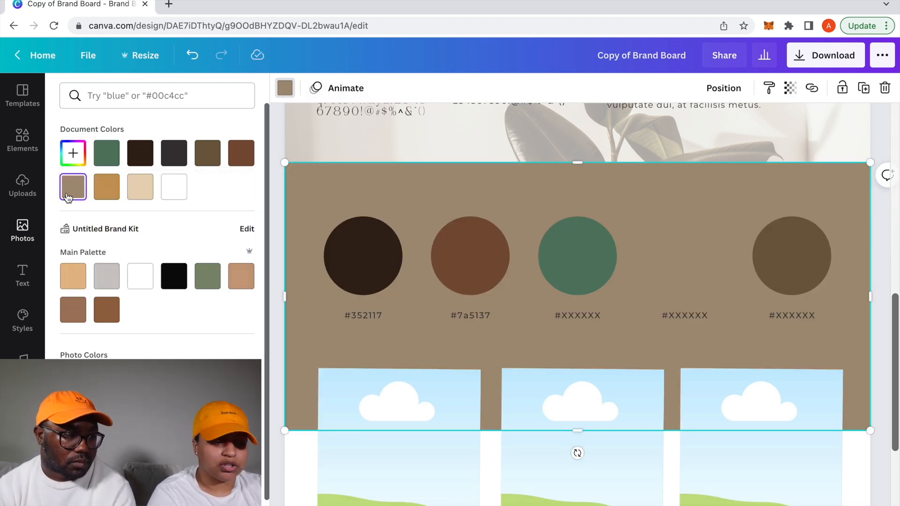
scroll(468, 227, up, 10)
scroll(468, 226, down, 10)
scroll(468, 227, down, 1)
Step: Recolor the fourth palette circle, hidden against the taupe background, to white
click(683, 240)
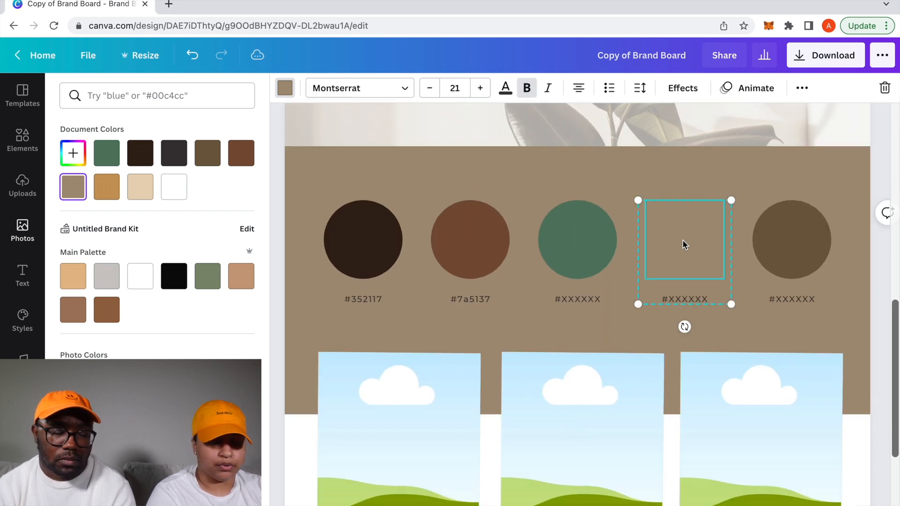
click(284, 88)
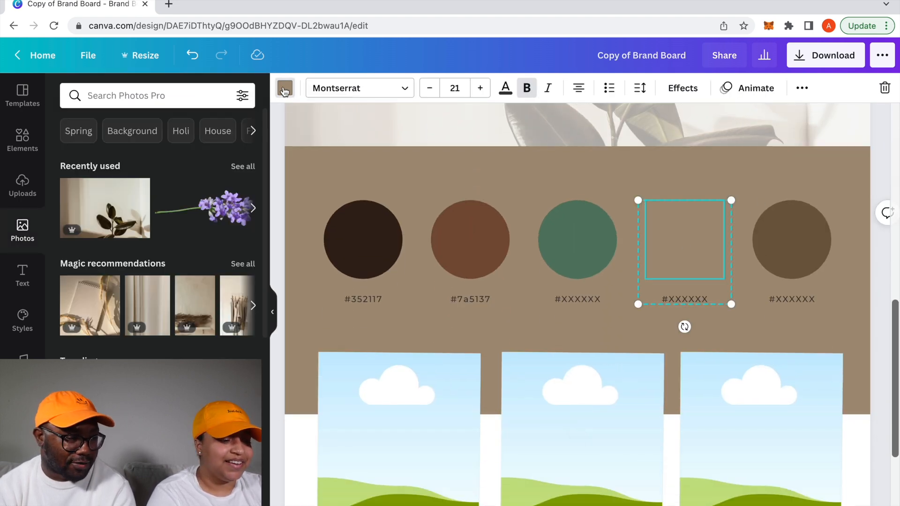
click(285, 88)
click(107, 186)
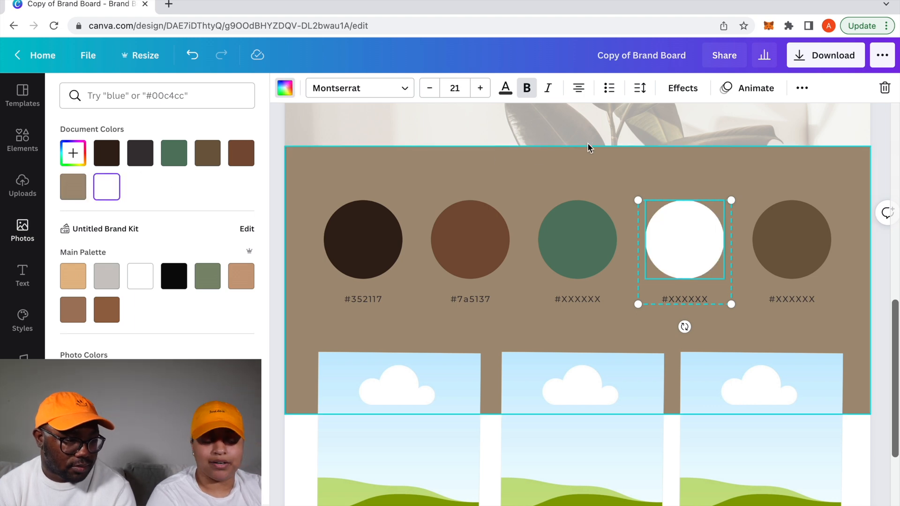
Step: Fill the first photo frame with the recommended notebook and dried wheat photo, and the middle frame with the dried palm leaf photo
scroll(609, 281, down, 3)
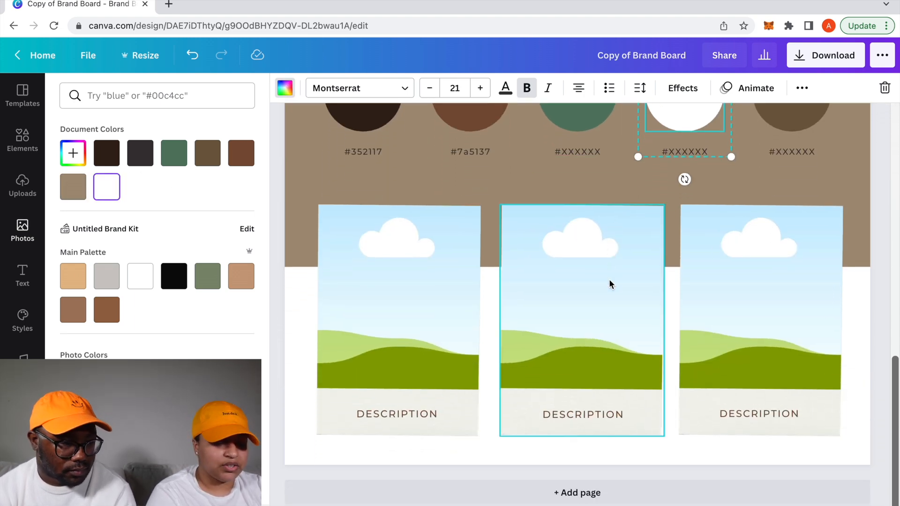
click(881, 308)
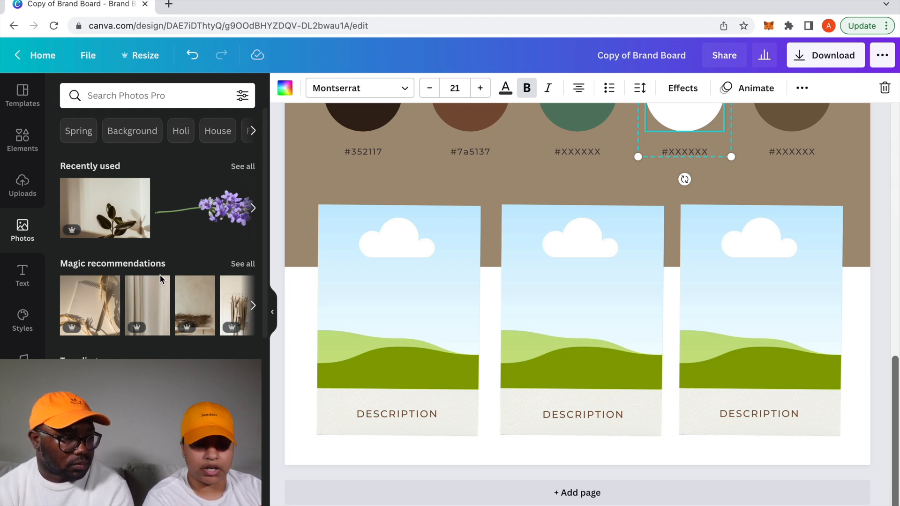
click(148, 89)
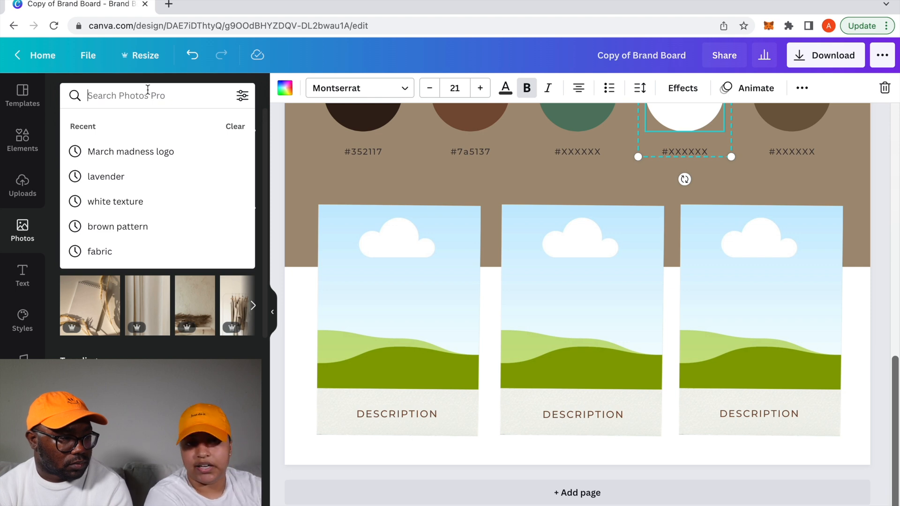
click(265, 277)
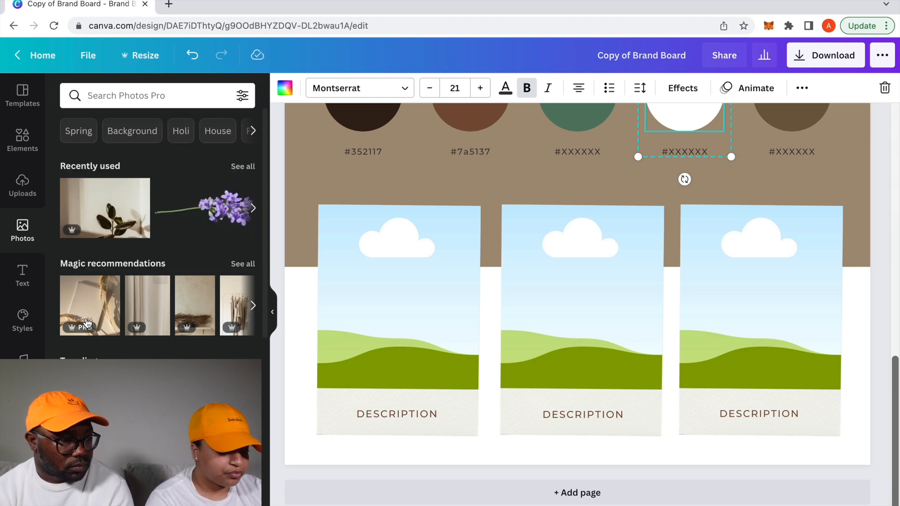
drag(93, 314, 347, 291)
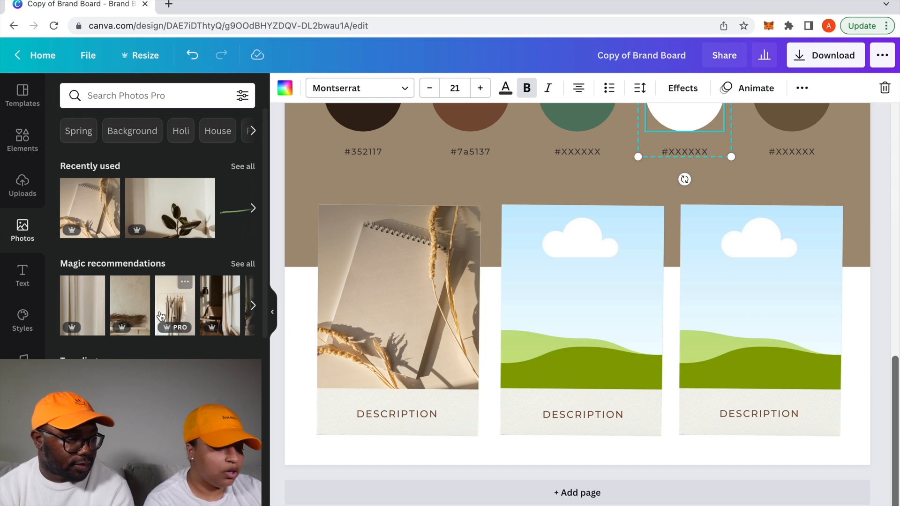
drag(130, 305, 535, 291)
Step: Search the photos for "skin care" and replace the middle frame's picture with the woman holding her hands to her face
click(253, 305)
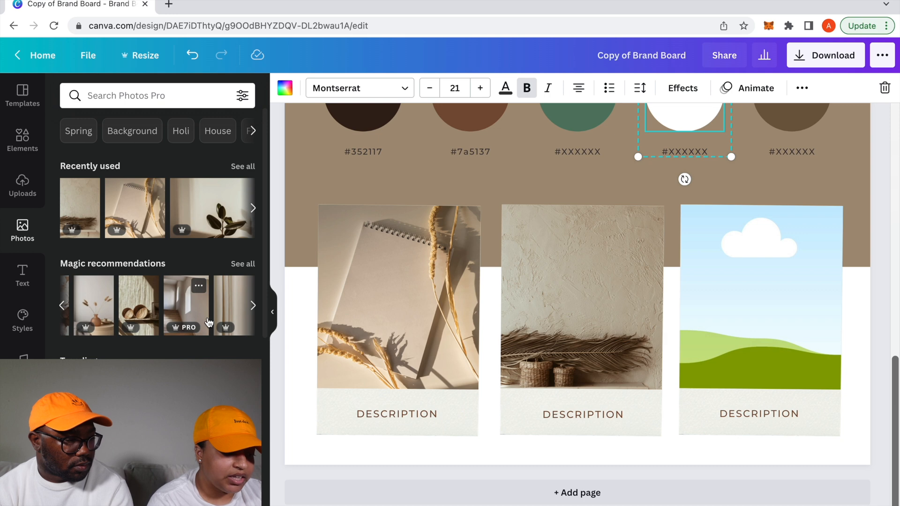
click(140, 95)
text(skin care)
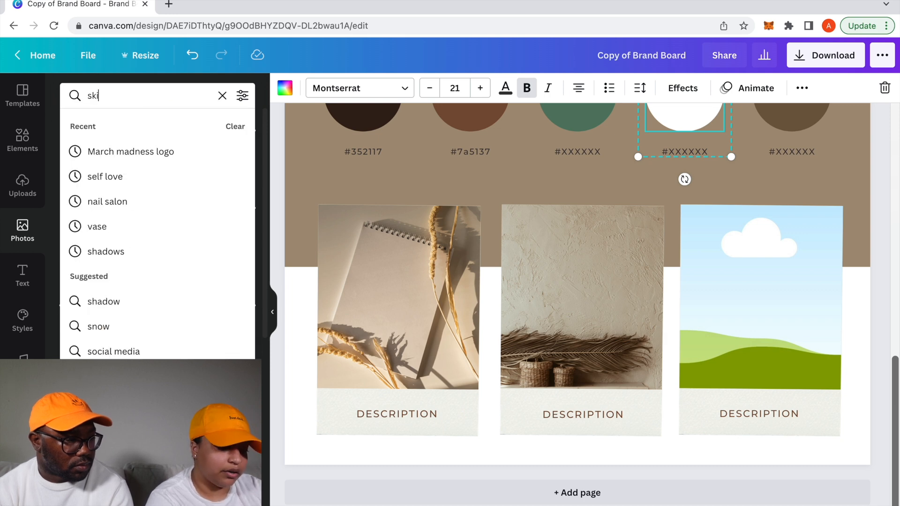
key(Return)
scroll(165, 314, down, 5)
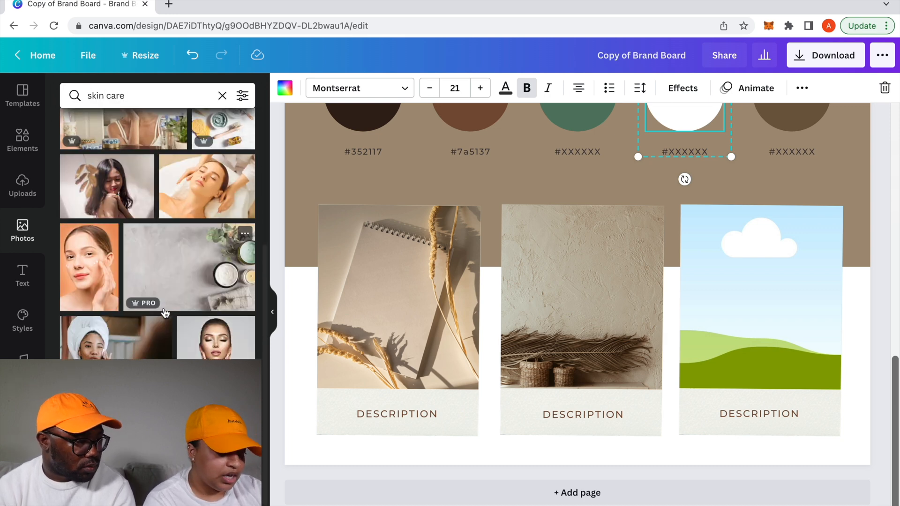
scroll(225, 185, up, 1)
drag(225, 185, 542, 278)
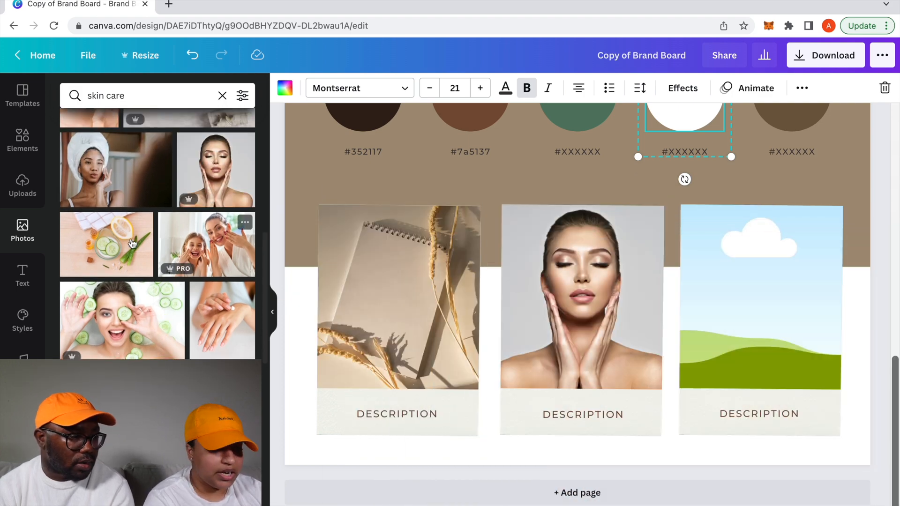
Step: Clear the photo search, fill the third frame with the dried palm leaf and baskets photo, and review the board up to the logo header
click(222, 95)
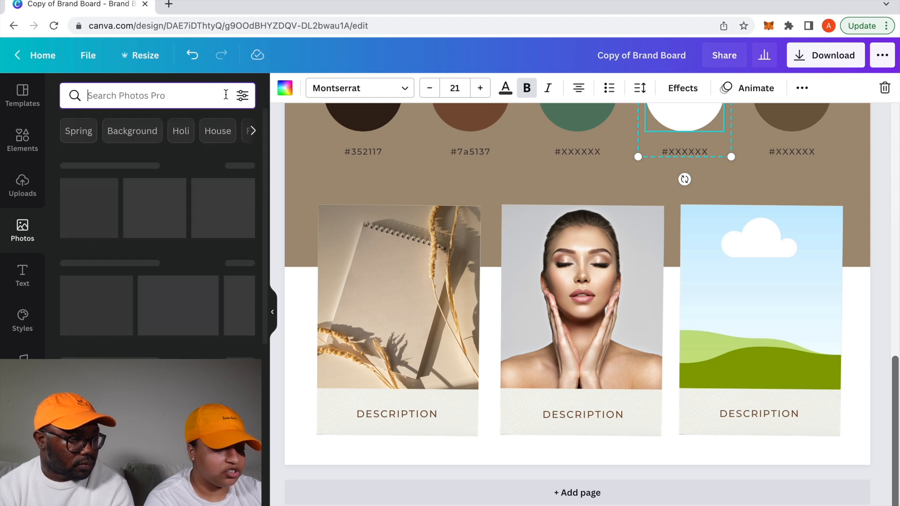
drag(132, 313, 720, 263)
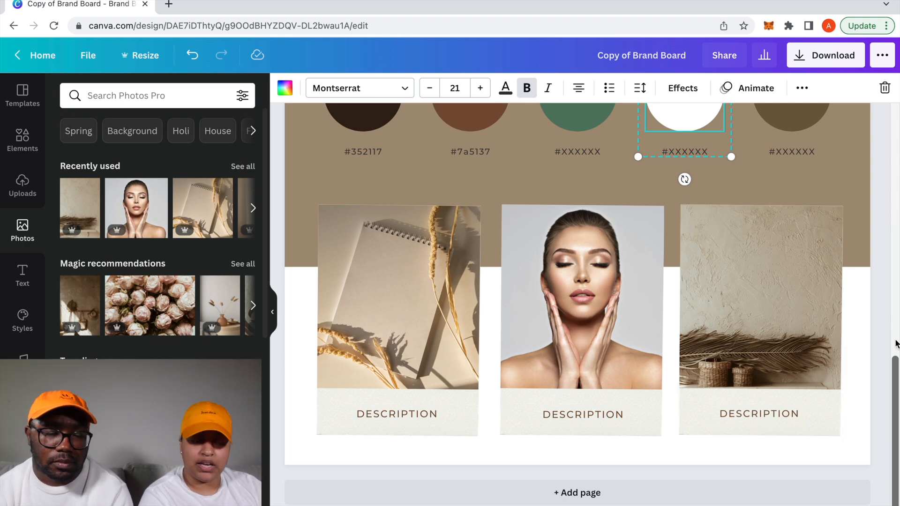
scroll(870, 313, up, 10)
scroll(870, 313, up, 1)
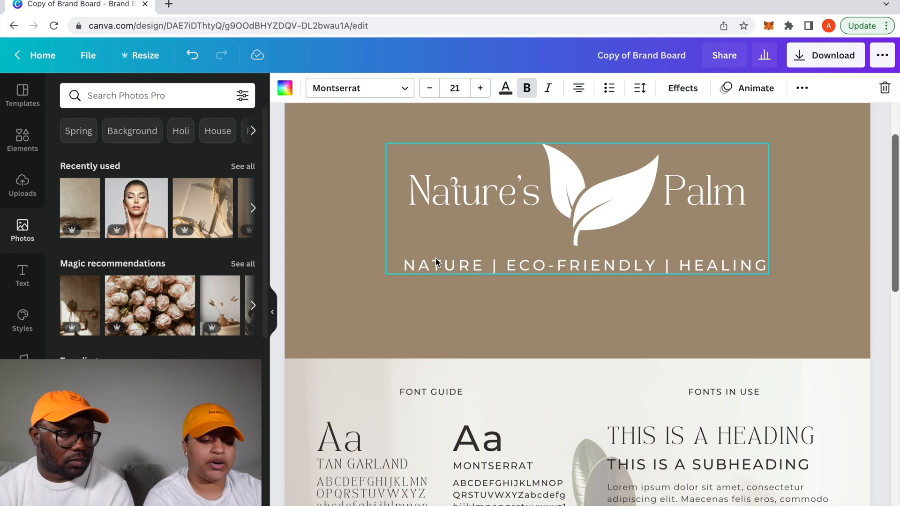
Step: Edit the header tagline's first word so the line reads NATURAL | ECO-FRIENDLY | HEALING
click(441, 269)
click(443, 268)
click(483, 267)
key(BackSpace)
text(AL)
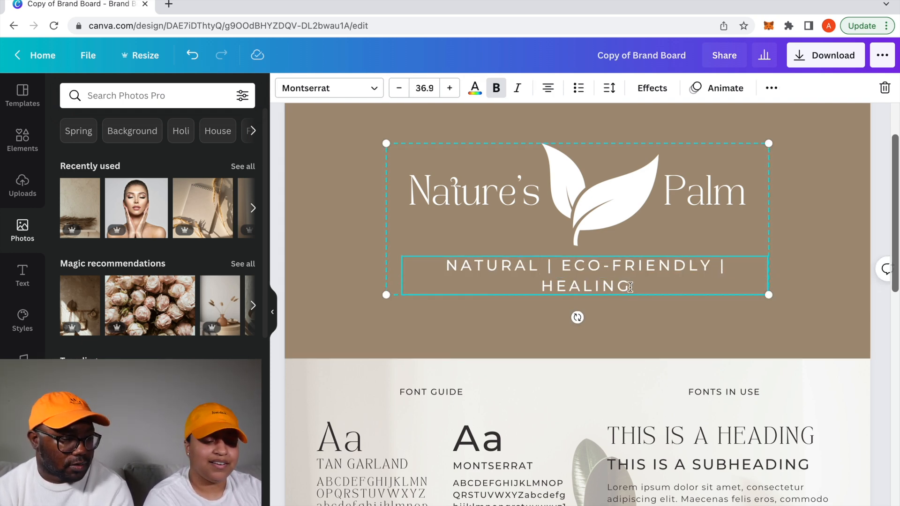
Step: Separate the tagline from the grouped header logo, widen its text box to fit one line, and recenter it beneath the logo
click(548, 331)
click(515, 279)
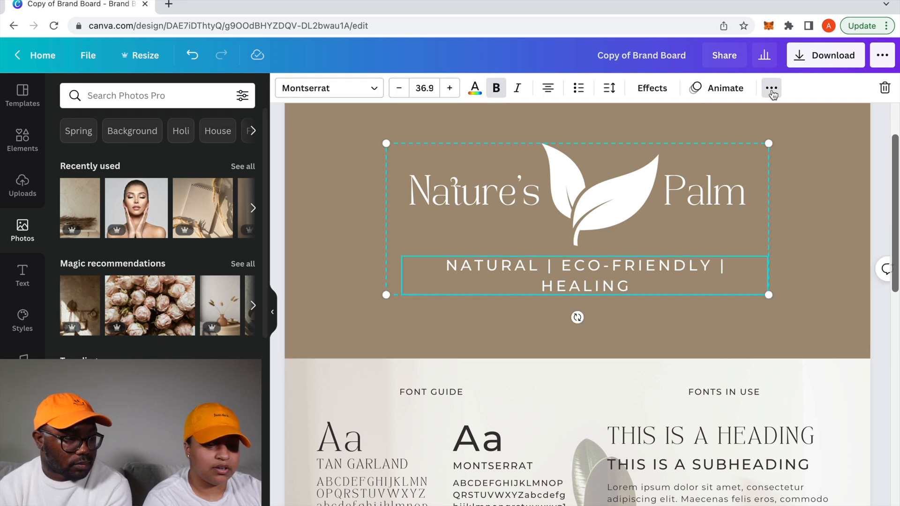
click(771, 88)
click(567, 119)
click(679, 335)
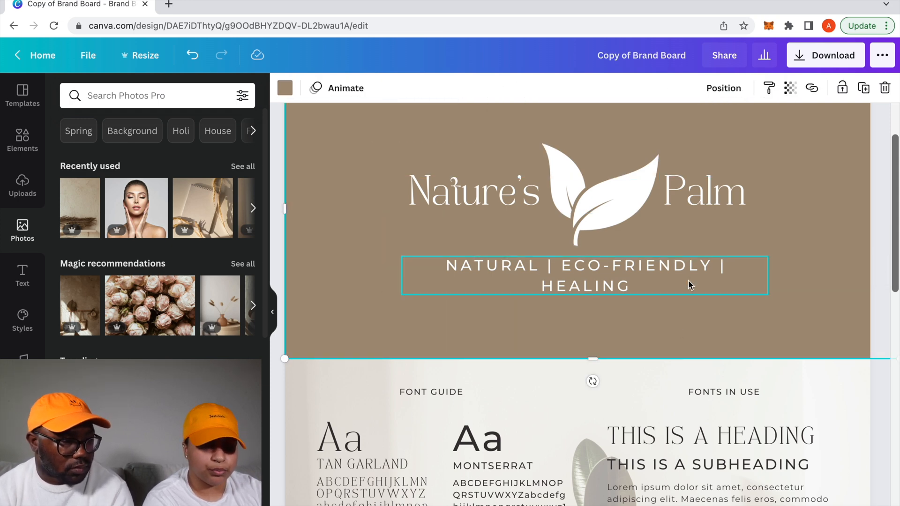
click(685, 263)
drag(771, 278, 804, 278)
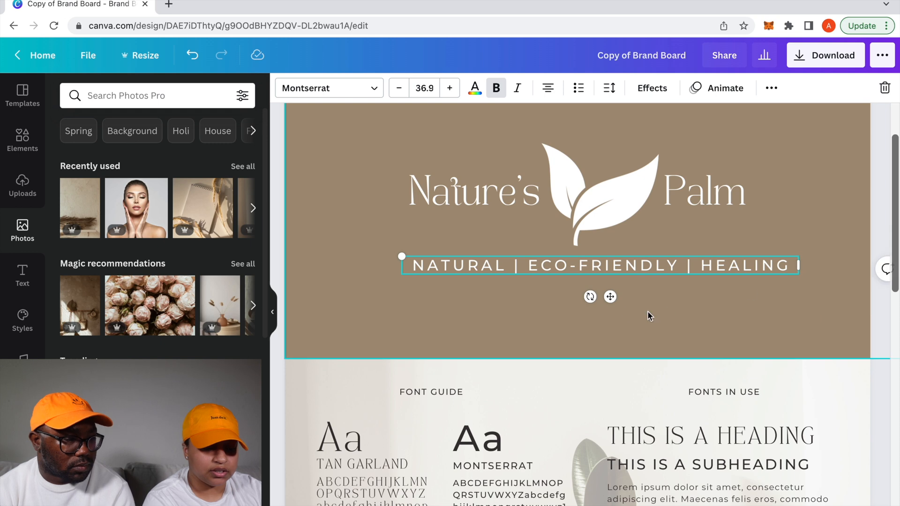
drag(610, 295, 586, 293)
click(585, 294)
Step: Replace the middle photo's caption with SKIN CARE and the notebook photo's caption with JOURNALS
scroll(693, 348, down, 10)
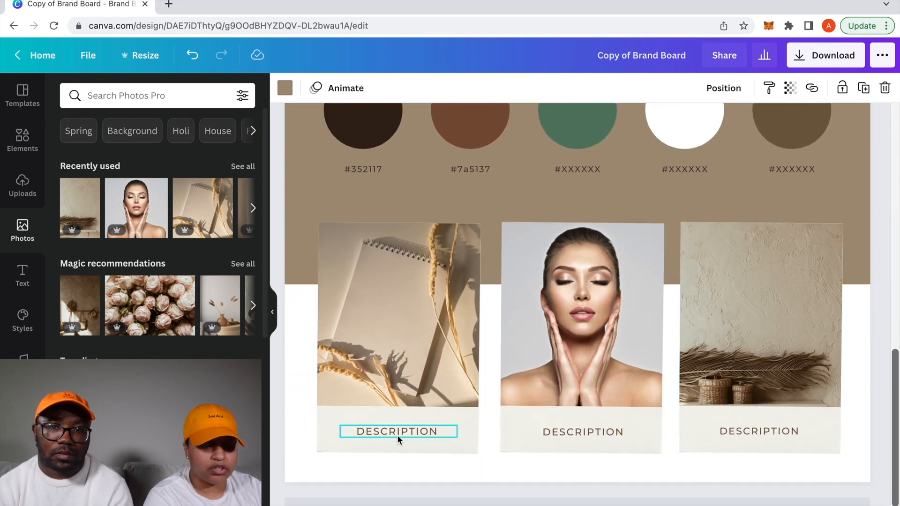
click(596, 431)
double_click(595, 430)
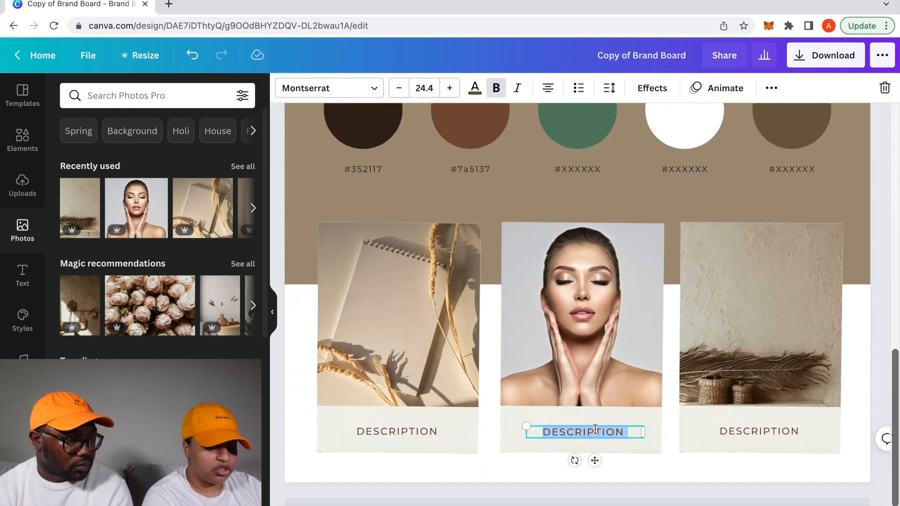
text(SKIN CARE)
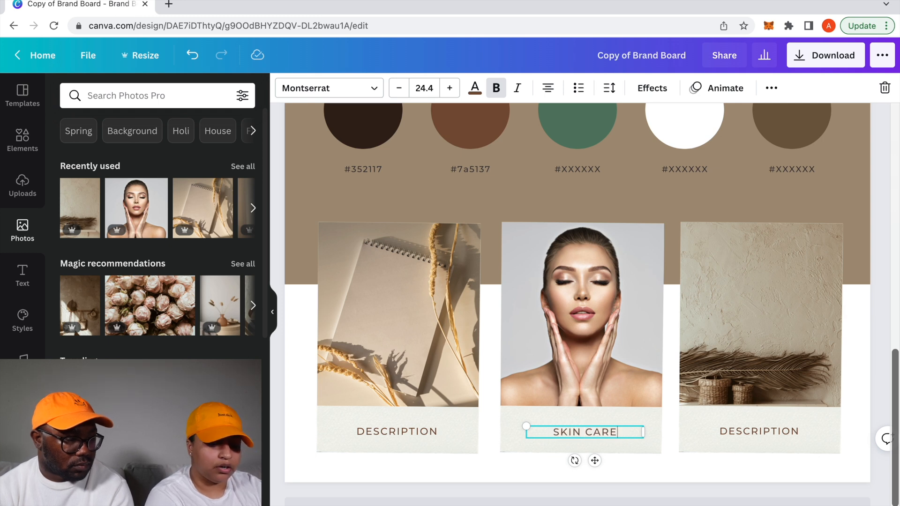
click(411, 429)
double_click(410, 431)
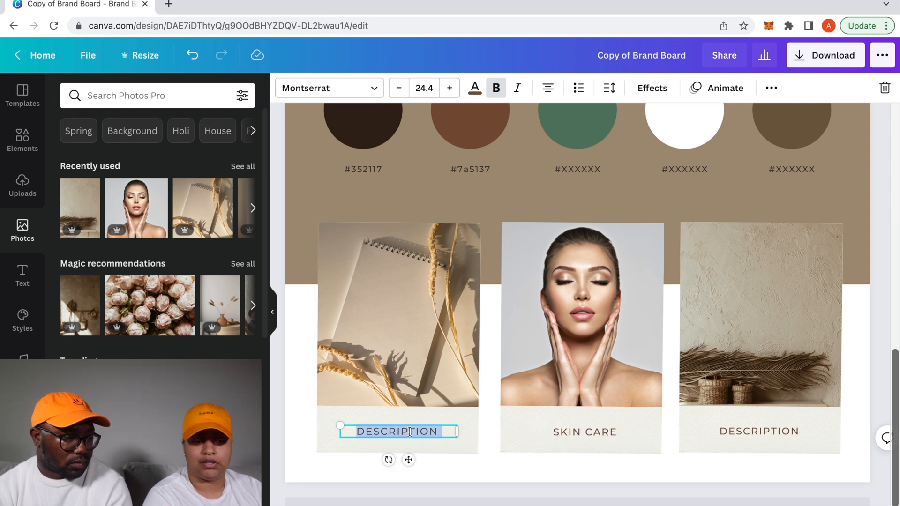
key(BackSpace)
text(JOURNALS)
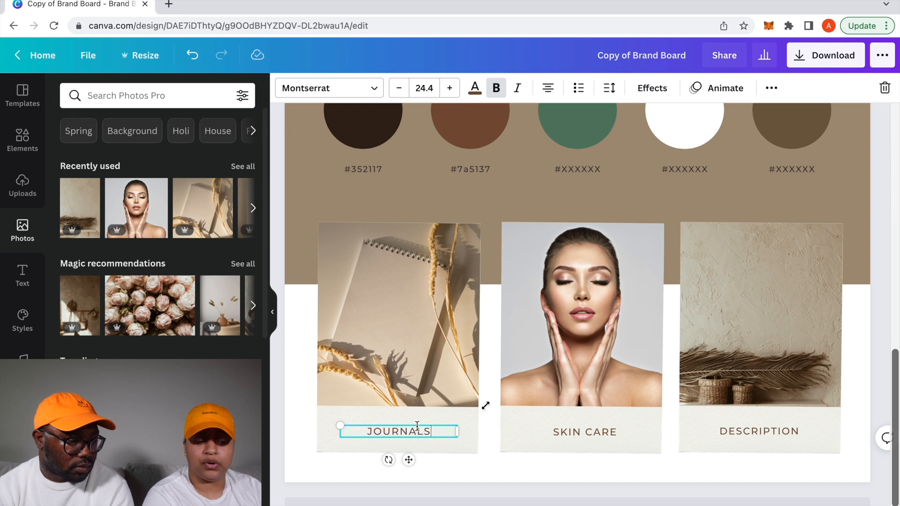
Step: Replace the caption under the palm leaf and baskets photo with PLANT BASED
double_click(759, 431)
text(PLANT BASED)
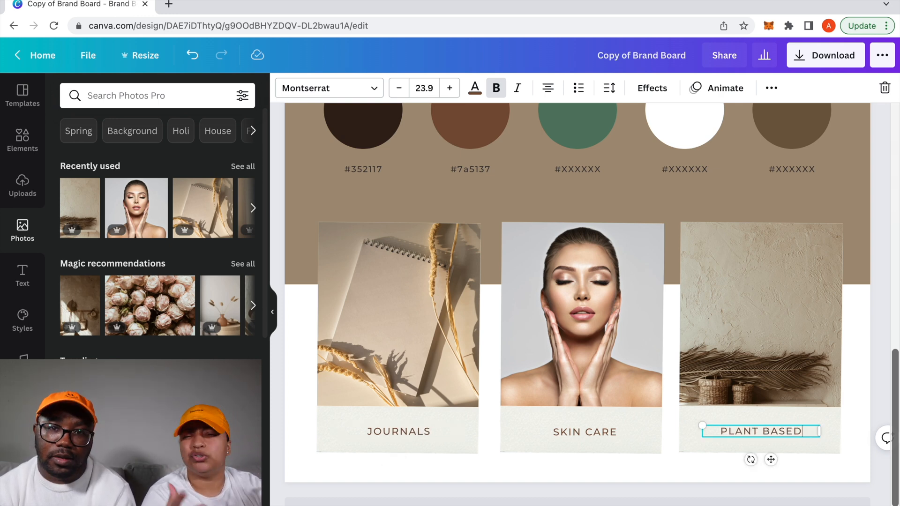
click(876, 302)
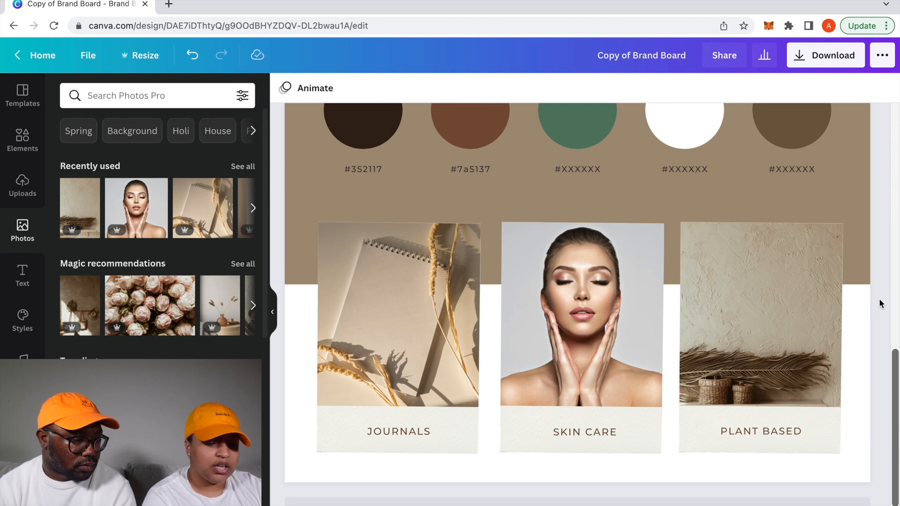
Step: Examine the whole brand board, from the logo header and fonts to the palette and captioned photos
scroll(868, 305, down, 5)
scroll(864, 304, down, 3)
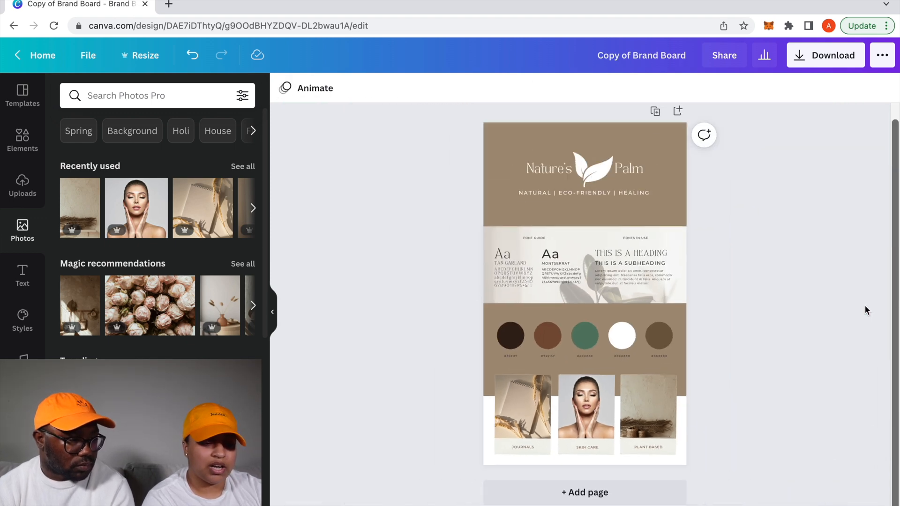
scroll(865, 308, up, 2)
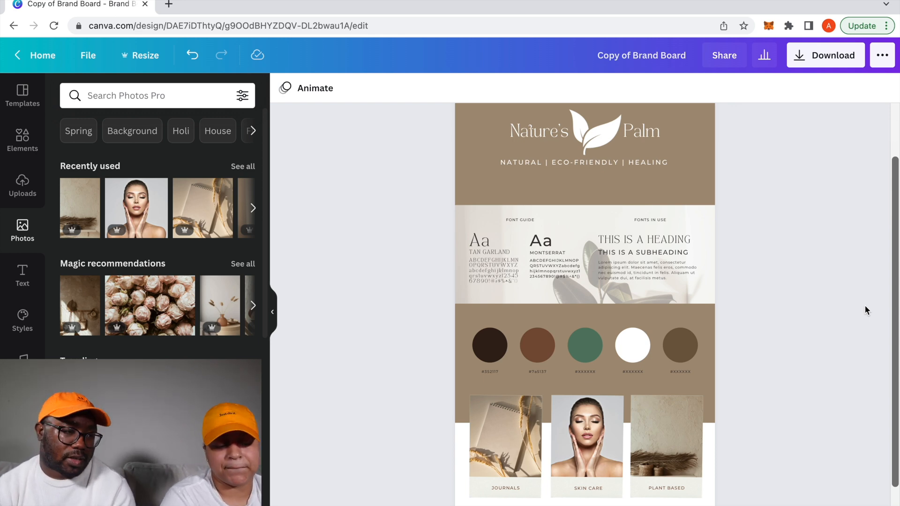
scroll(864, 307, up, 1)
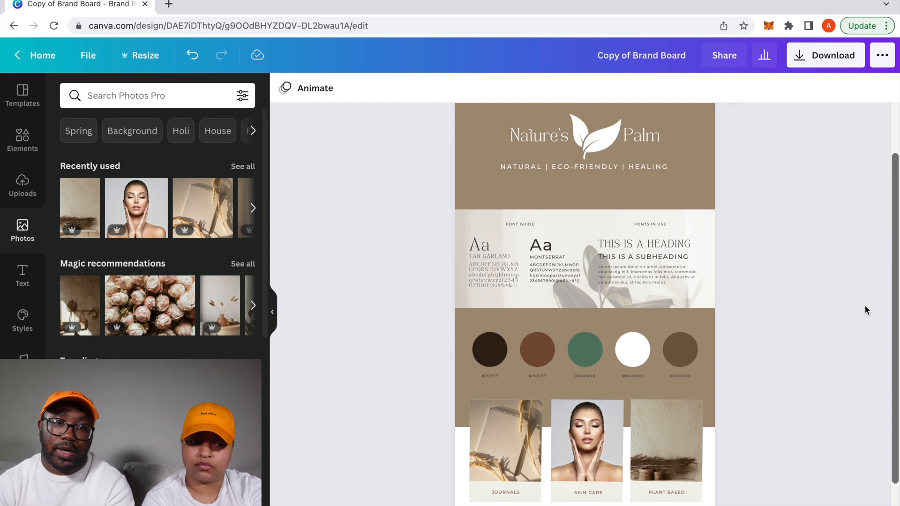
scroll(865, 307, down, 1)
scroll(865, 306, up, 1)
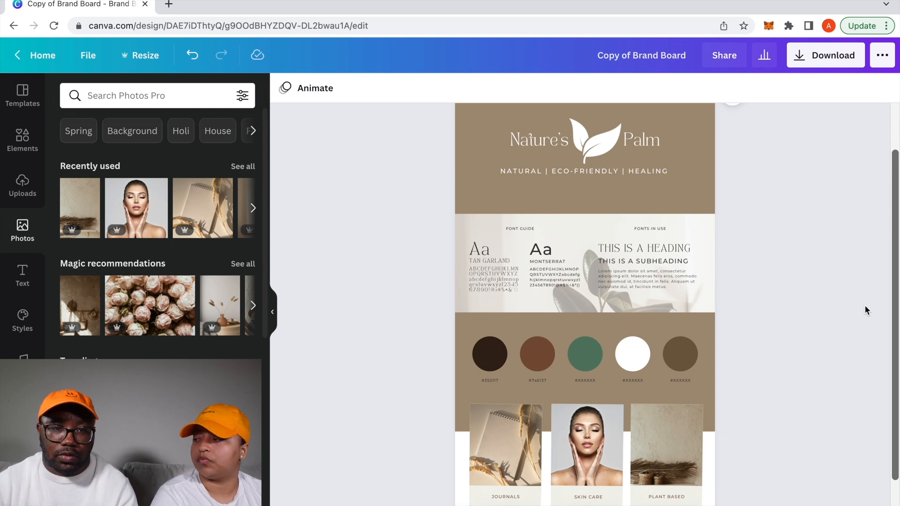
scroll(790, 190, up, 2)
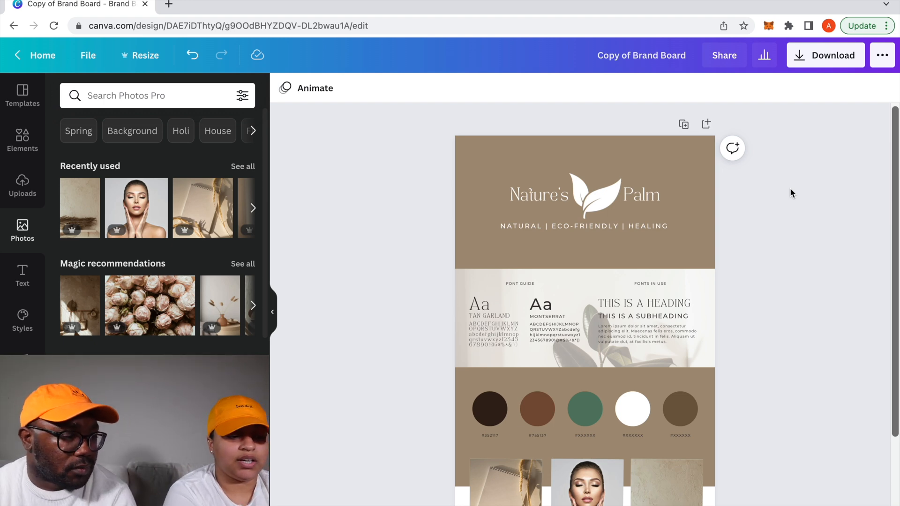
Step: Delete the Nature's Palm wordmark and leaf graphic from the header, and move the tagline down near the header's lower edge
click(547, 197)
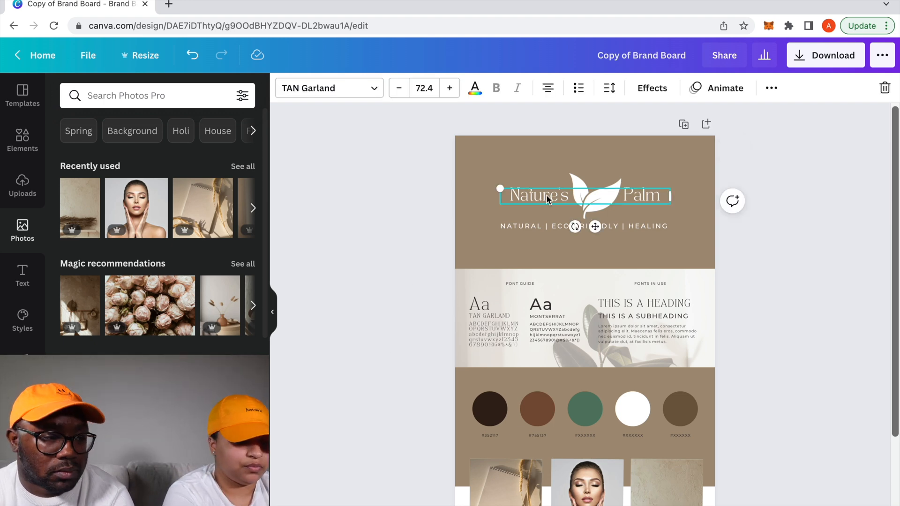
key(Delete)
click(588, 193)
key(Delete)
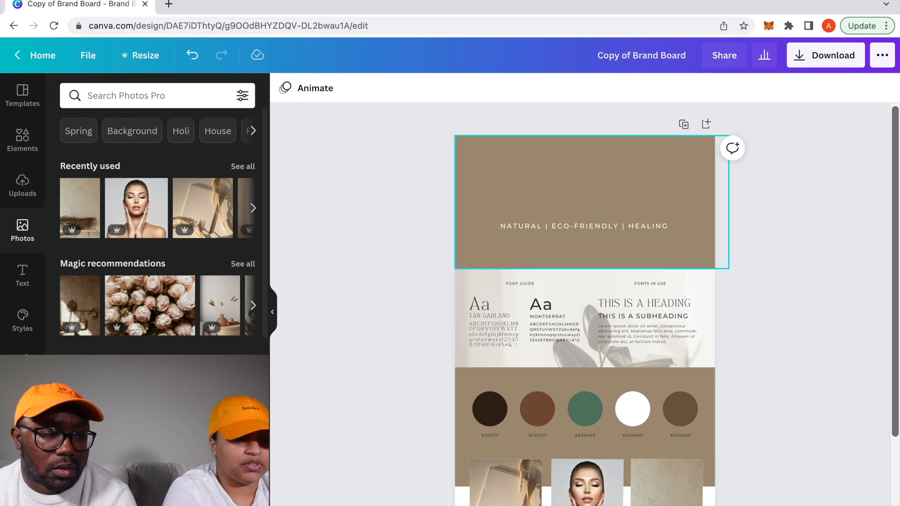
click(578, 224)
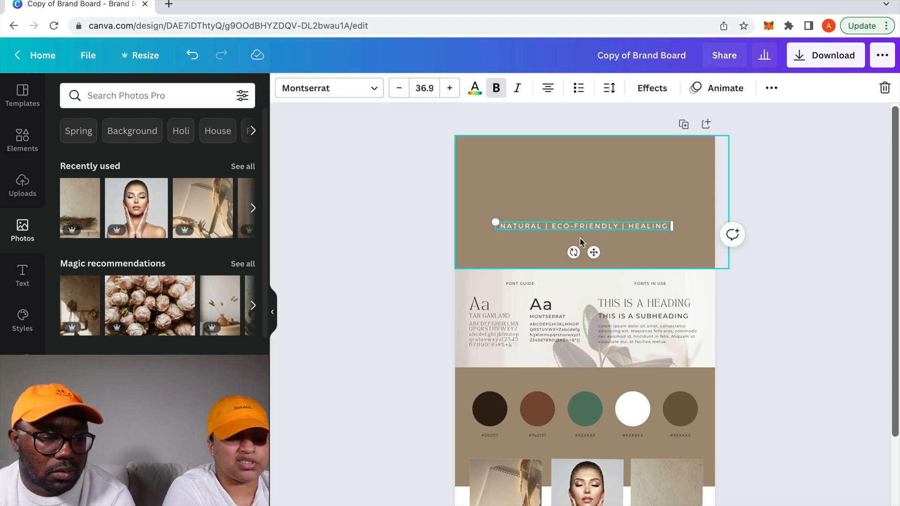
drag(593, 252, 592, 275)
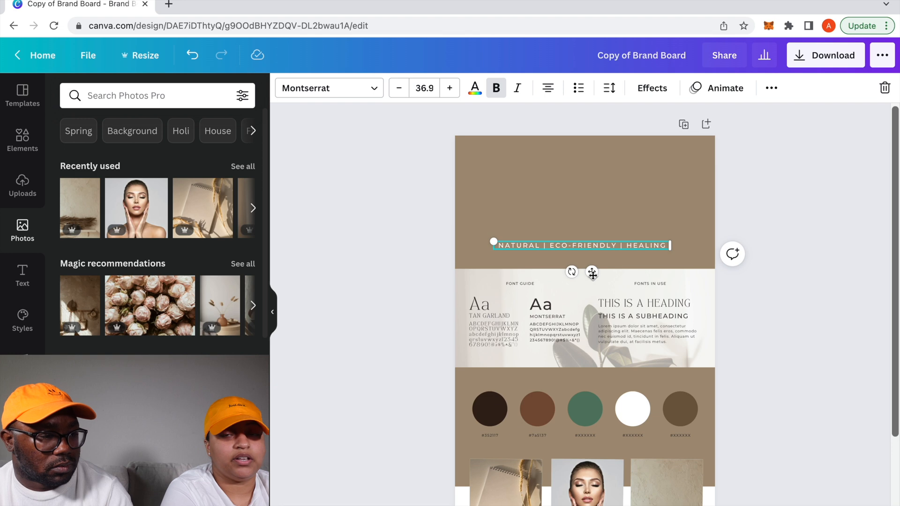
Step: Upload Main Logo.png from the Nature's palm folder in Finder to the design's image uploads
click(29, 188)
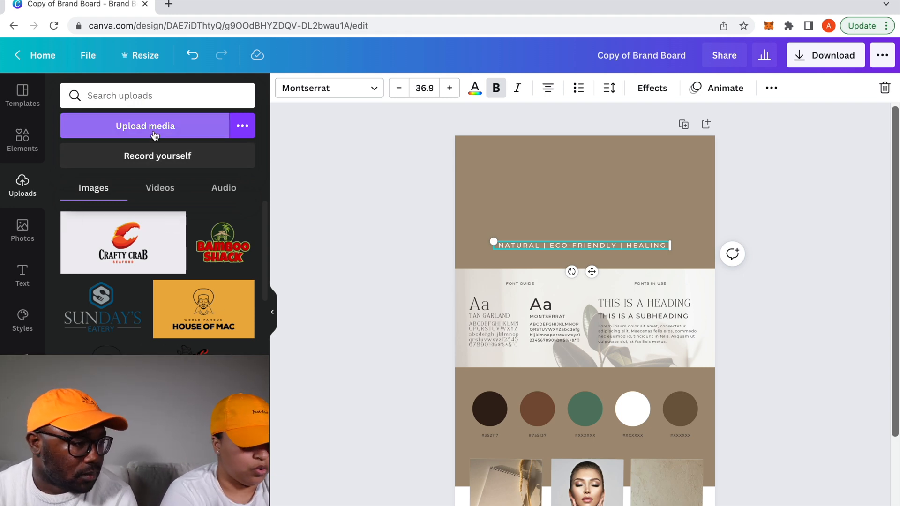
mouse_move(47, 3)
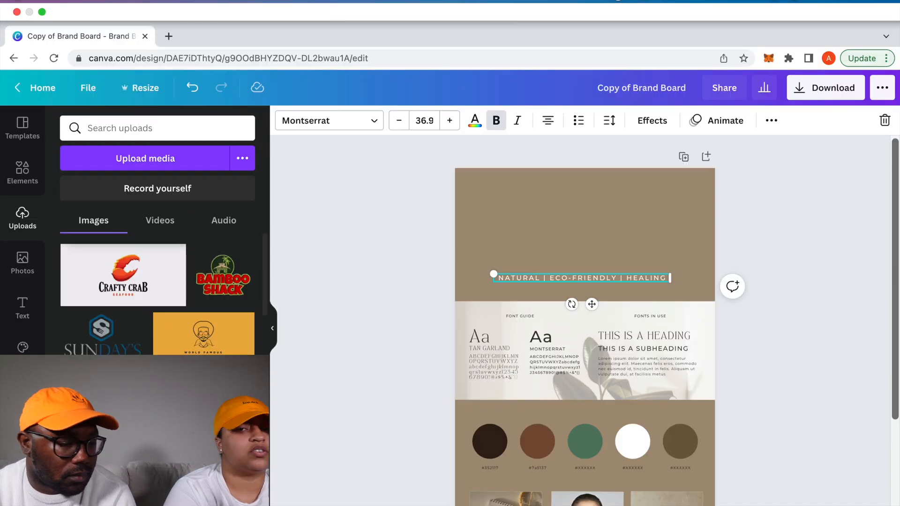
click(42, 12)
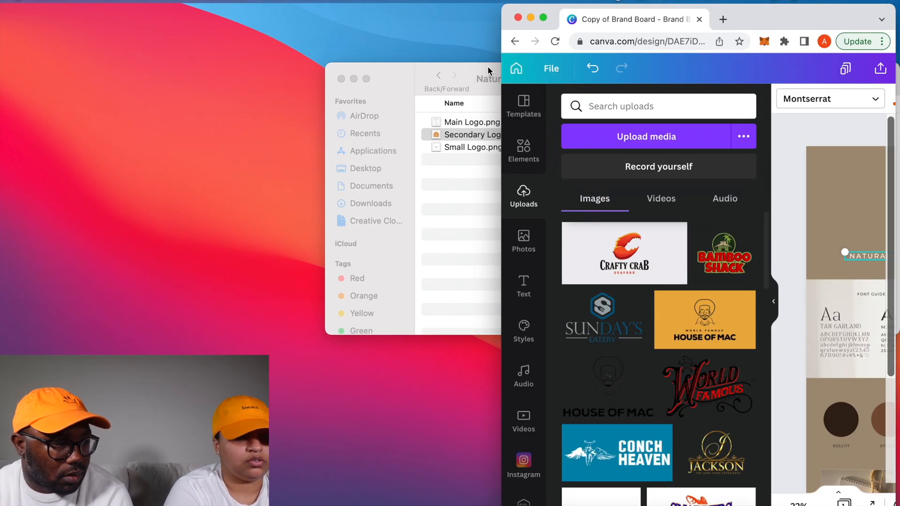
drag(488, 67, 227, 65)
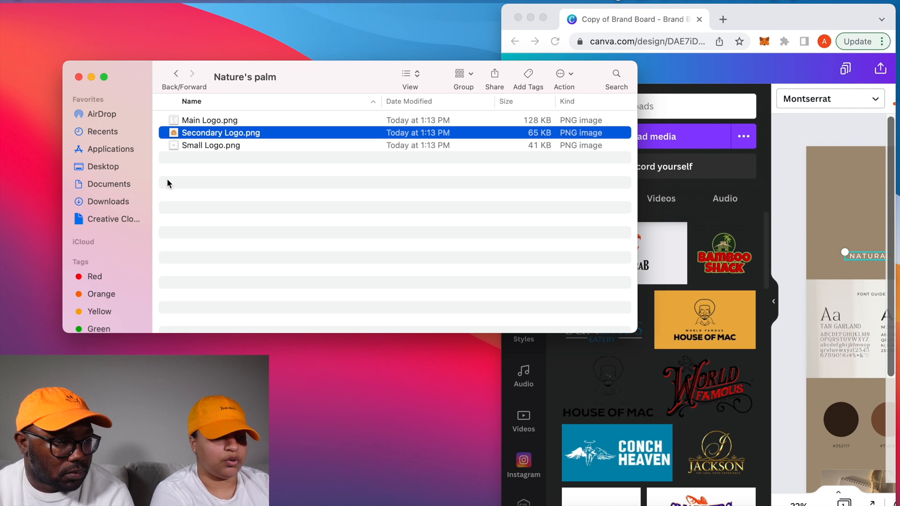
click(198, 145)
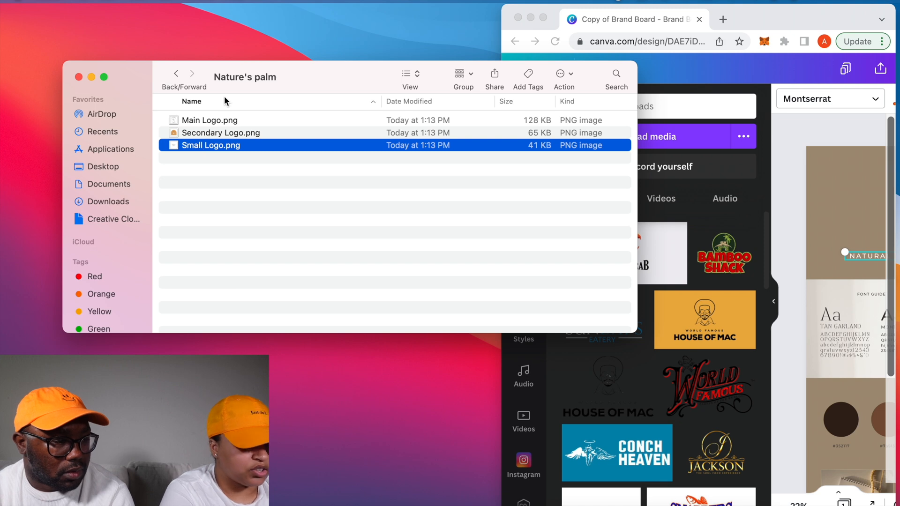
drag(307, 71, 249, 60)
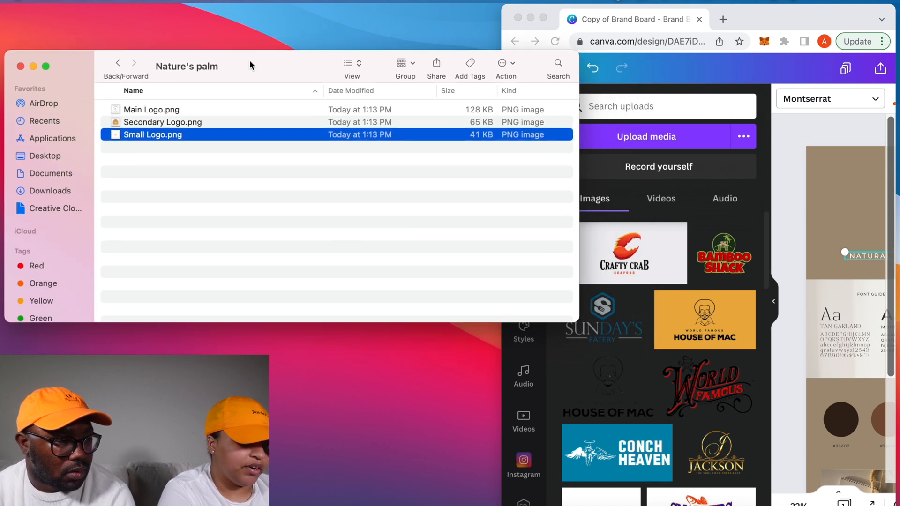
click(178, 109)
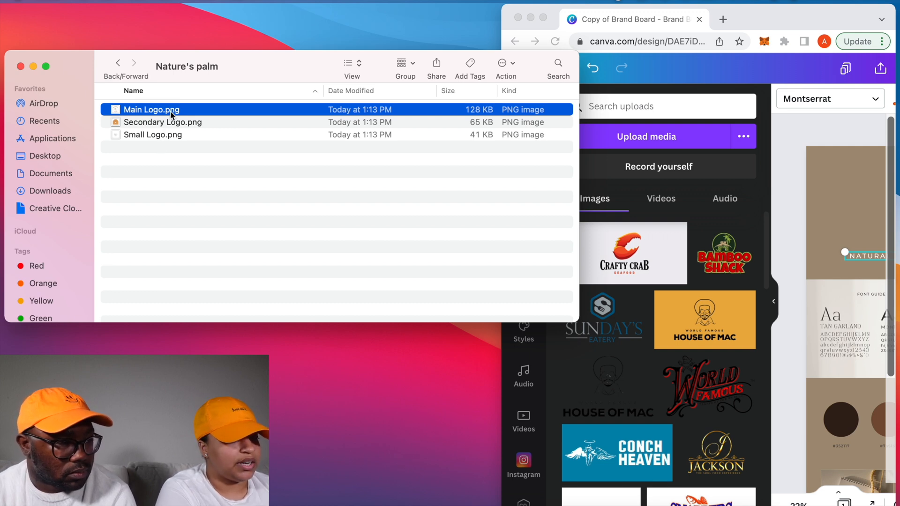
drag(224, 113, 656, 286)
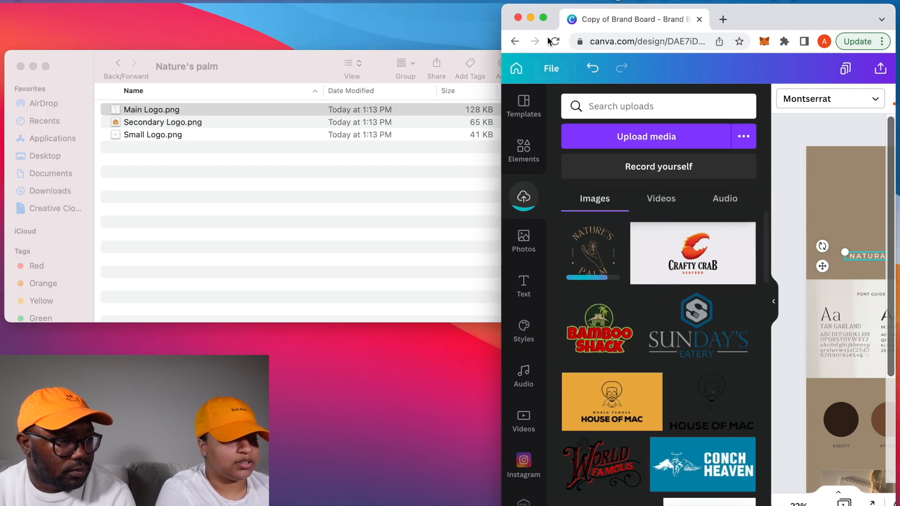
click(543, 18)
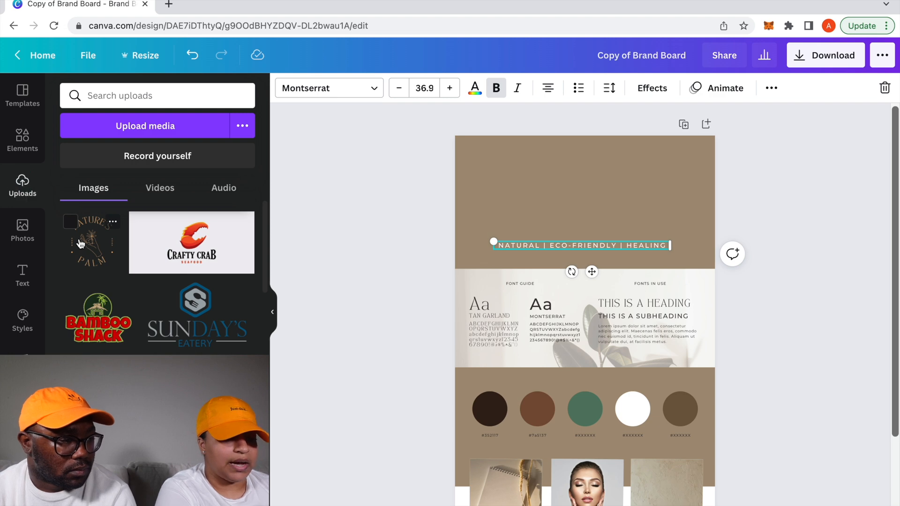
Step: Place the uploaded Nature's Palm logo on the board, shrink it, and center it in the header above the tagline
click(81, 243)
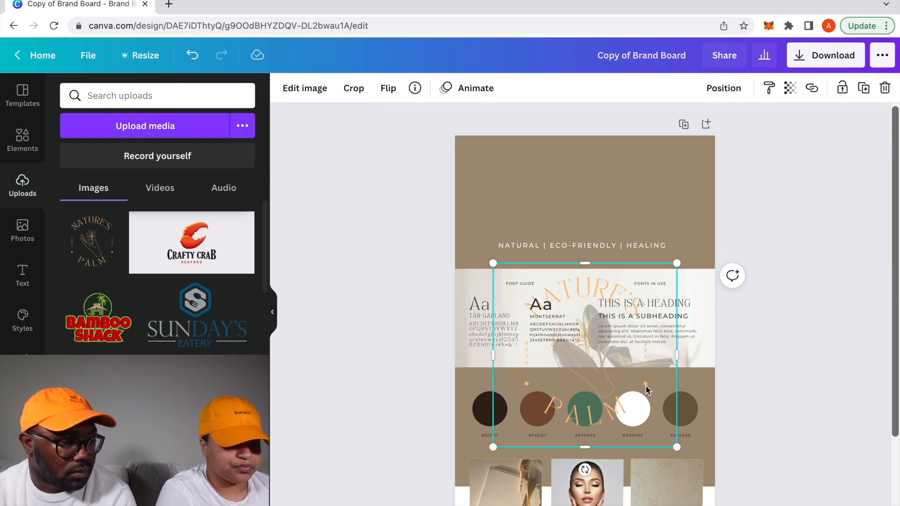
drag(628, 378, 625, 253)
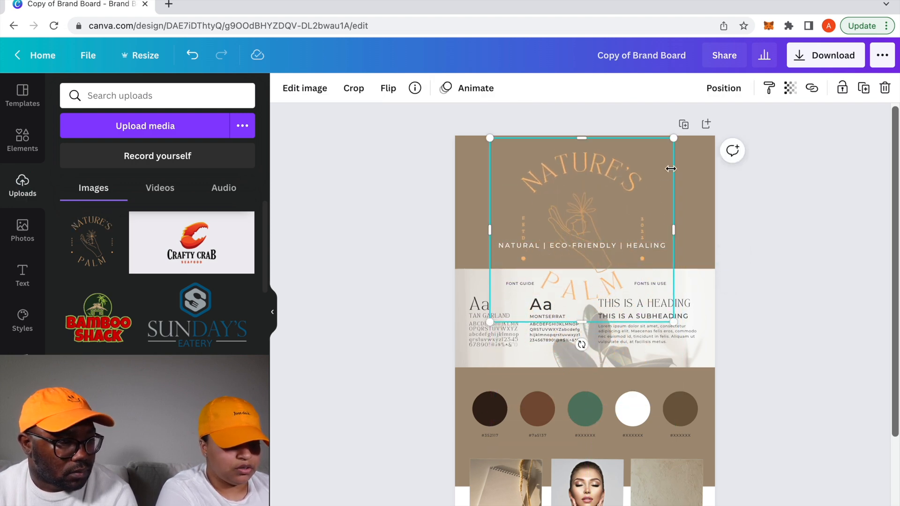
drag(675, 139, 609, 237)
drag(581, 300, 599, 188)
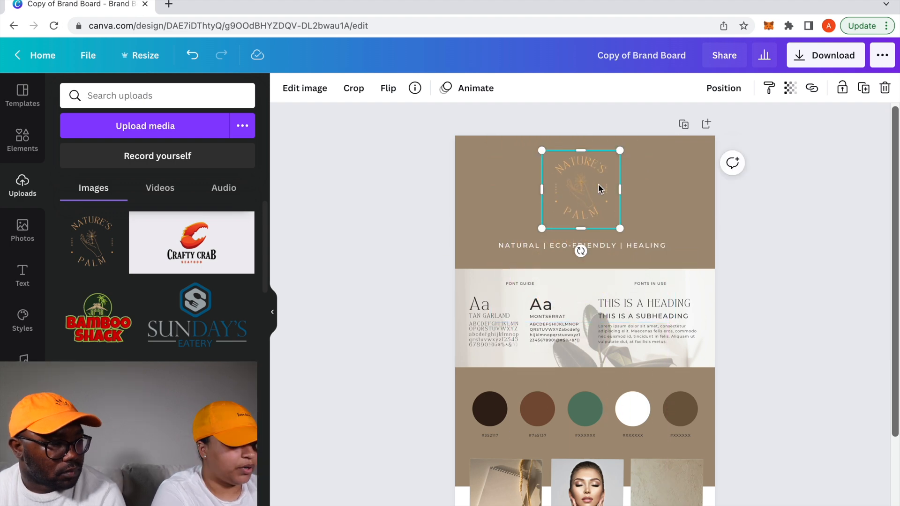
Step: Add a circle shape to the board and fill it with white from the document colors
click(22, 139)
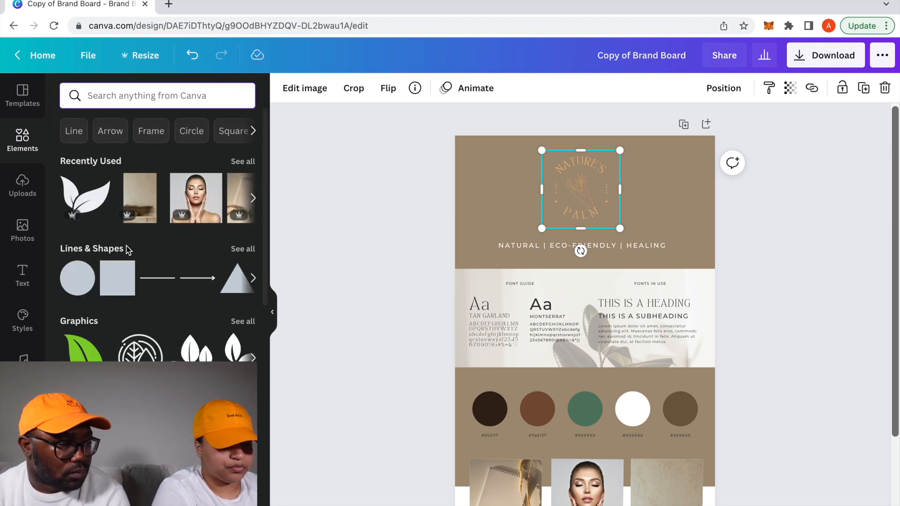
click(77, 277)
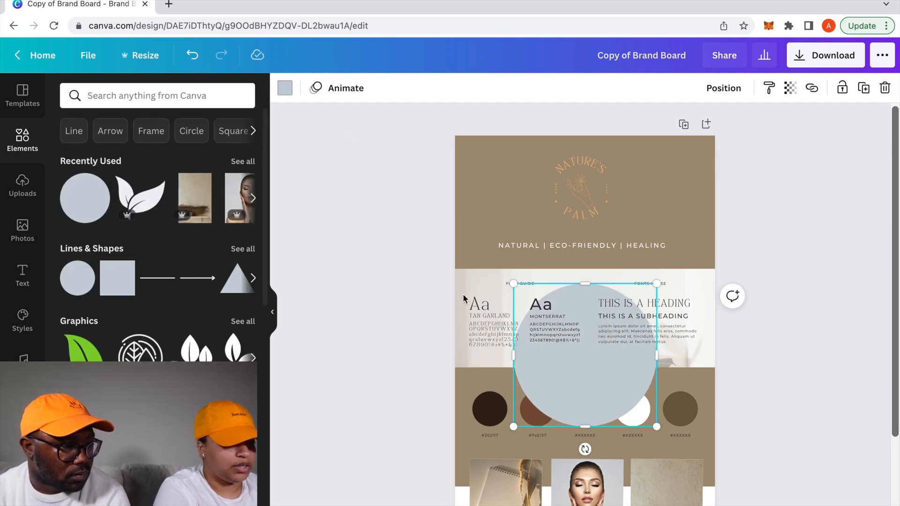
click(285, 87)
click(140, 187)
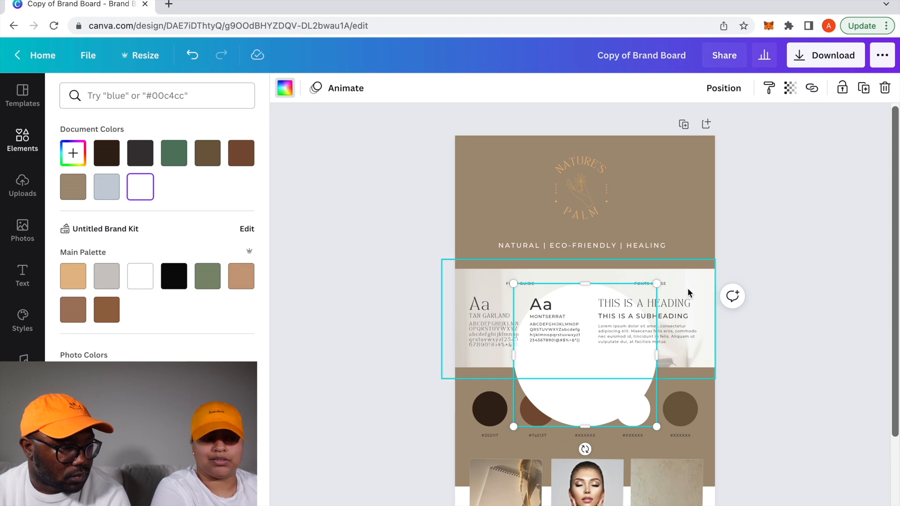
Step: Shrink the white circle, center it around the header logo, and send it backward so it sits behind the logo
drag(657, 284, 609, 336)
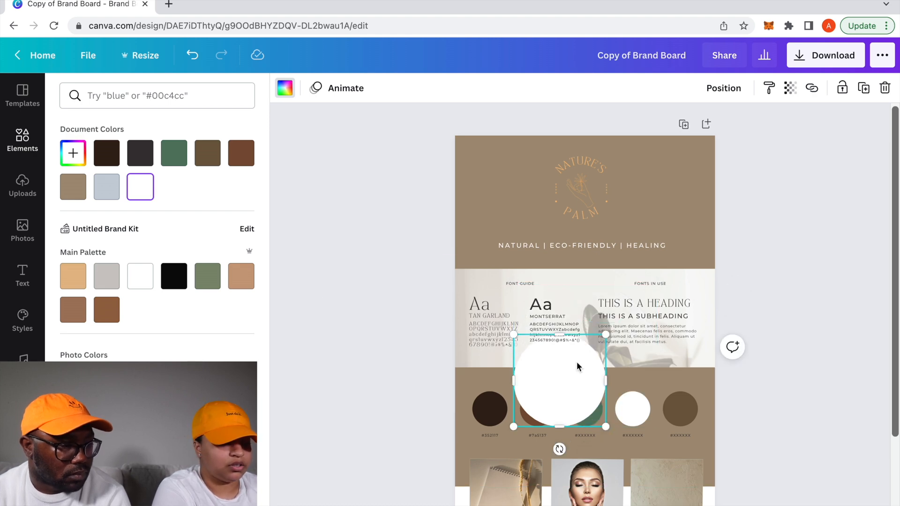
drag(572, 367, 591, 177)
click(719, 96)
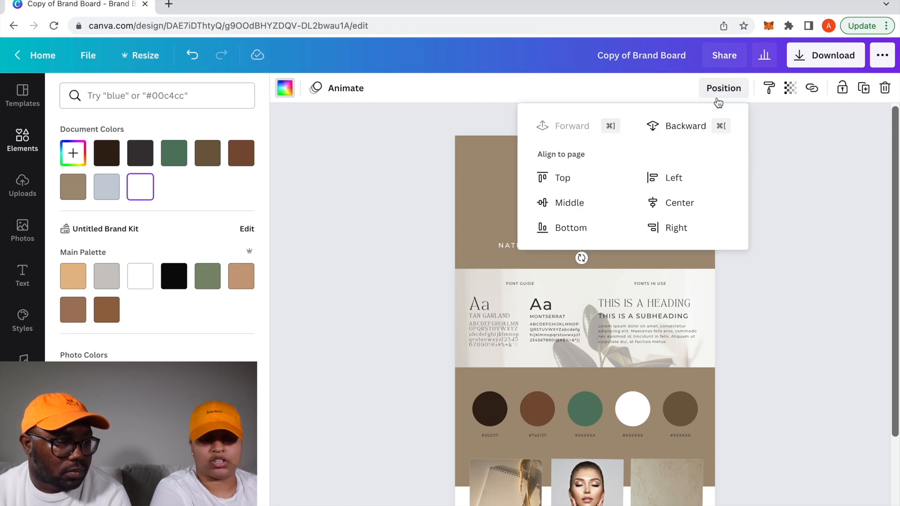
click(674, 125)
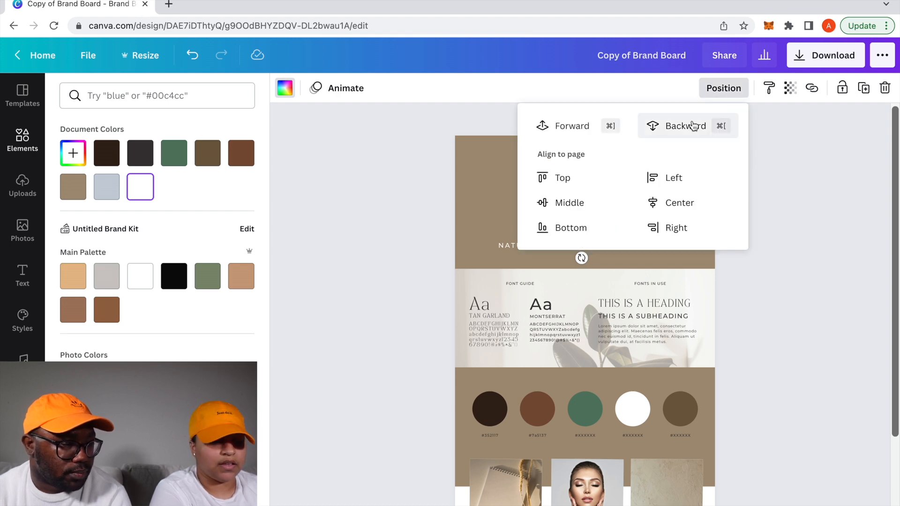
click(497, 200)
drag(581, 199, 580, 197)
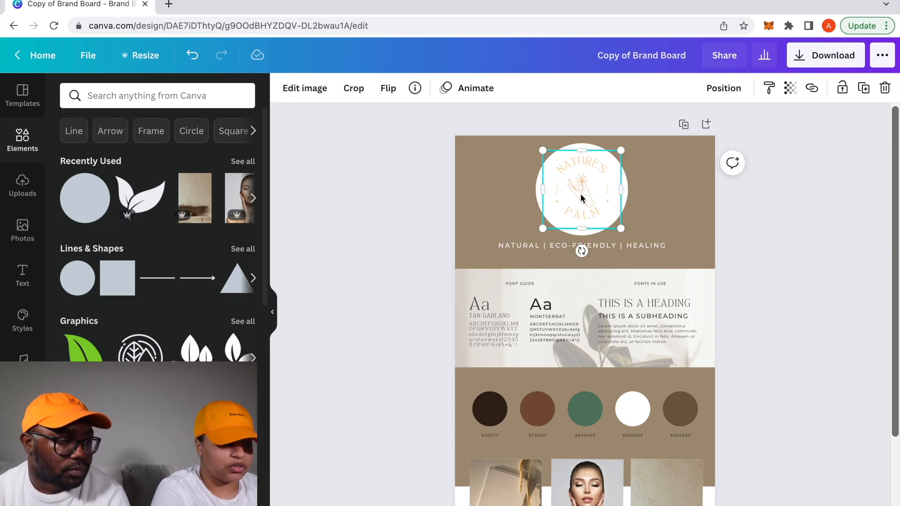
Step: Group the white circle with the Nature's Palm logo and nudge the group to center it in the header
click(523, 153)
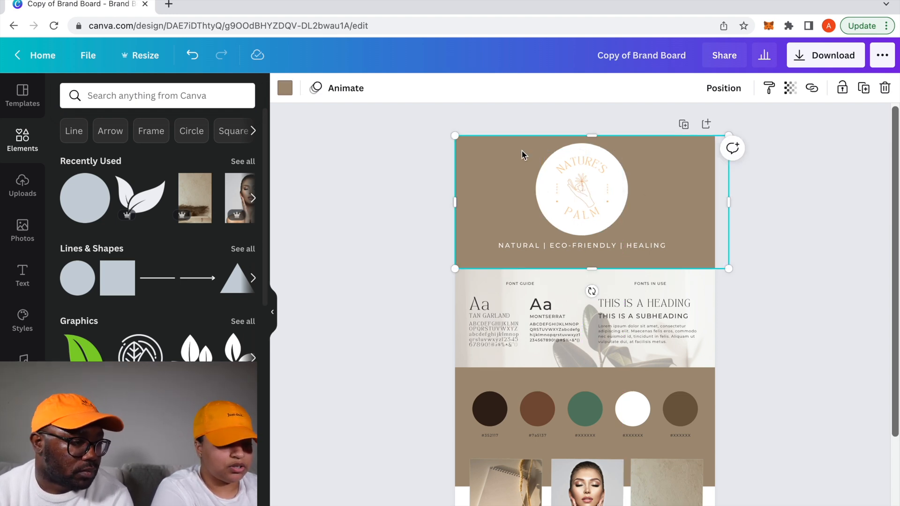
click(574, 181)
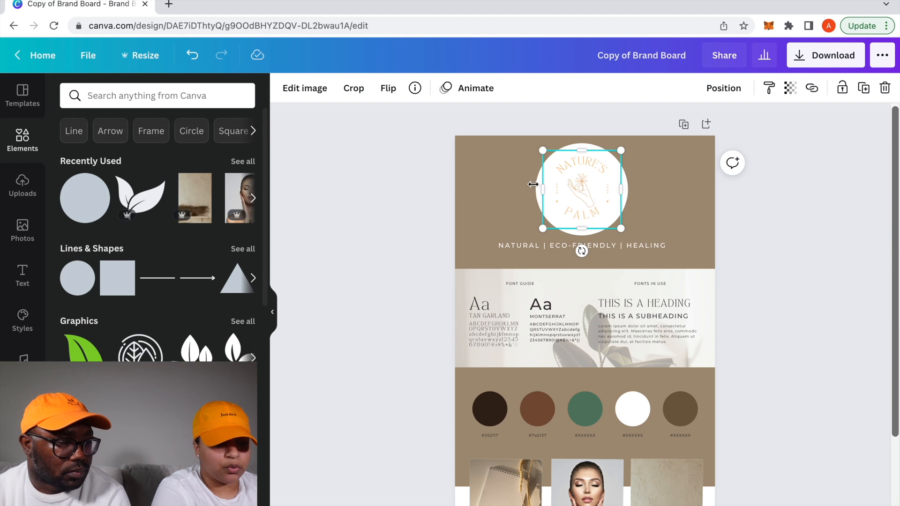
click(648, 195)
click(625, 188)
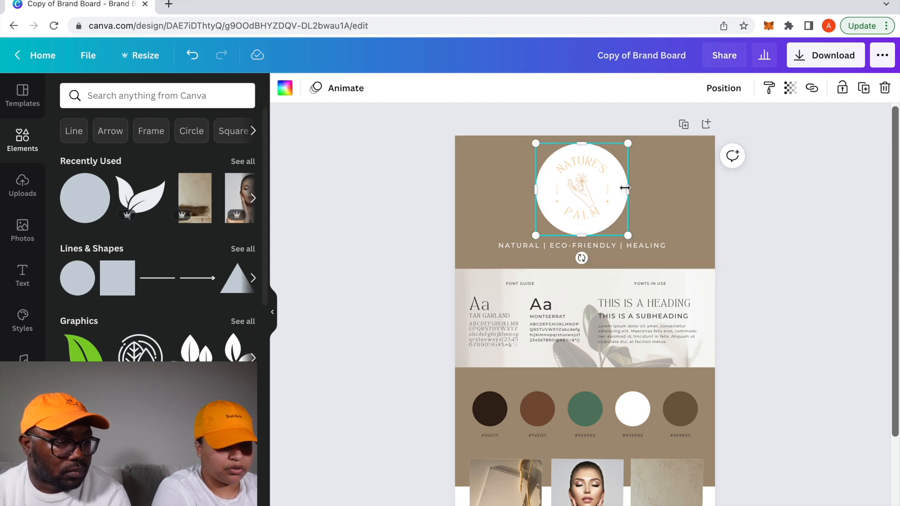
shift+click(589, 184)
click(698, 88)
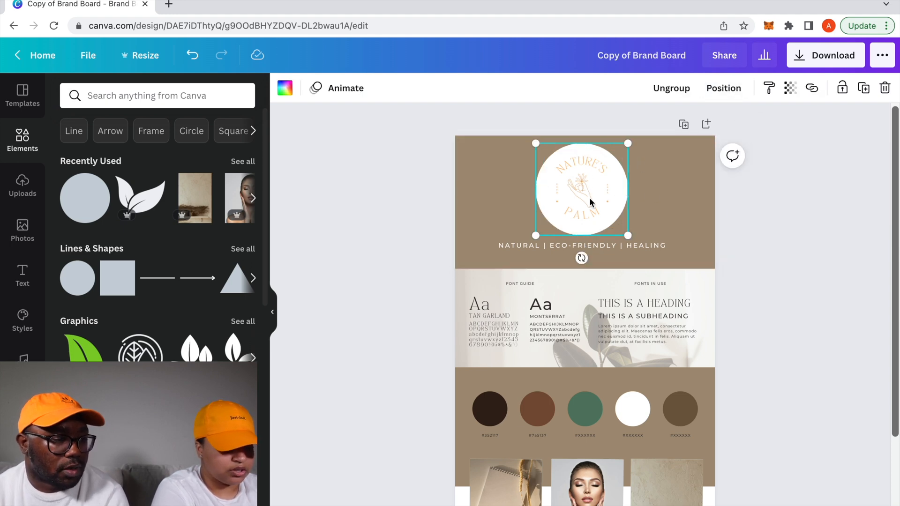
mouse_move(573, 198)
mouse_down()
mouse_move(584, 197)
mouse_move(577, 196)
mouse_up()
click(709, 200)
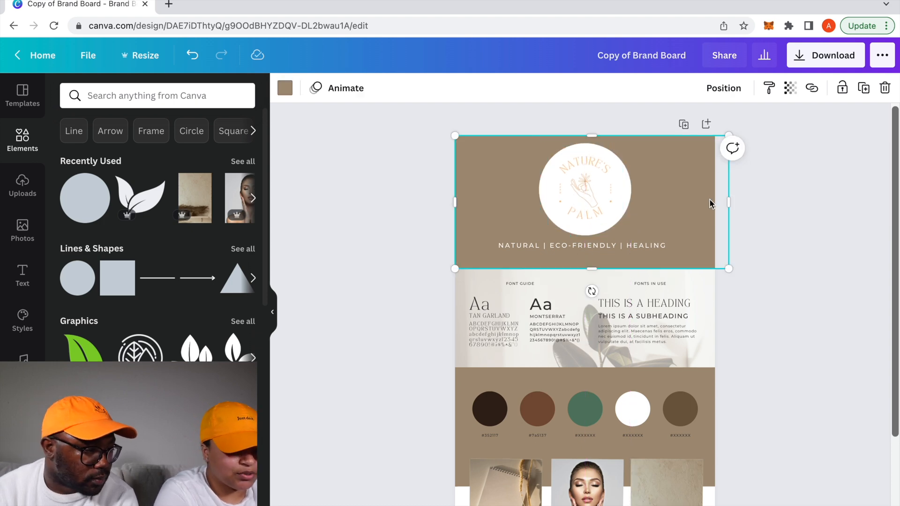
Step: Review the finished brand board from header to captioned photos, checking the logo, tagline, font guide and color palette
click(626, 249)
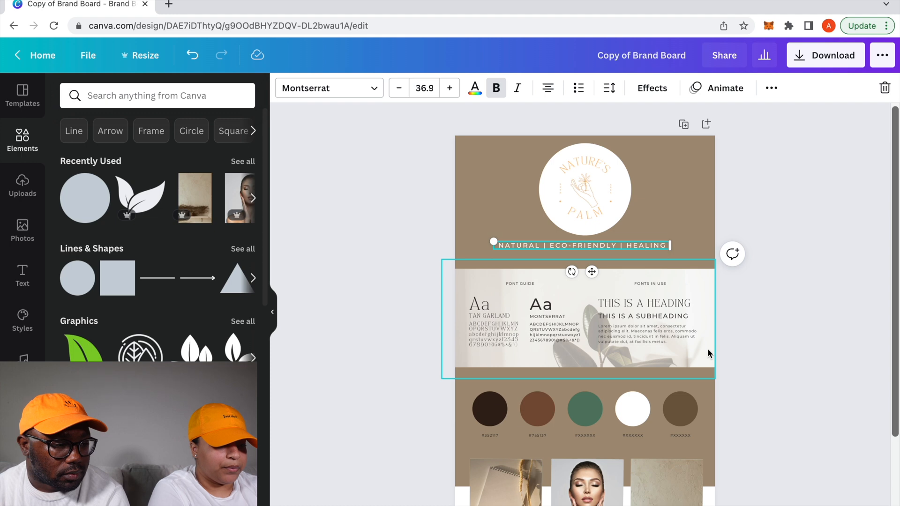
scroll(767, 367, down, 2)
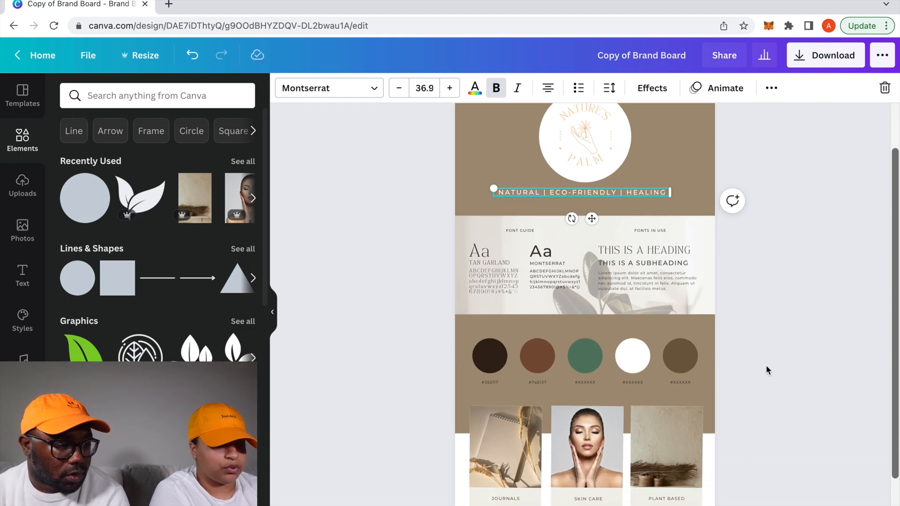
ctrl+scroll(767, 370, up, 3)
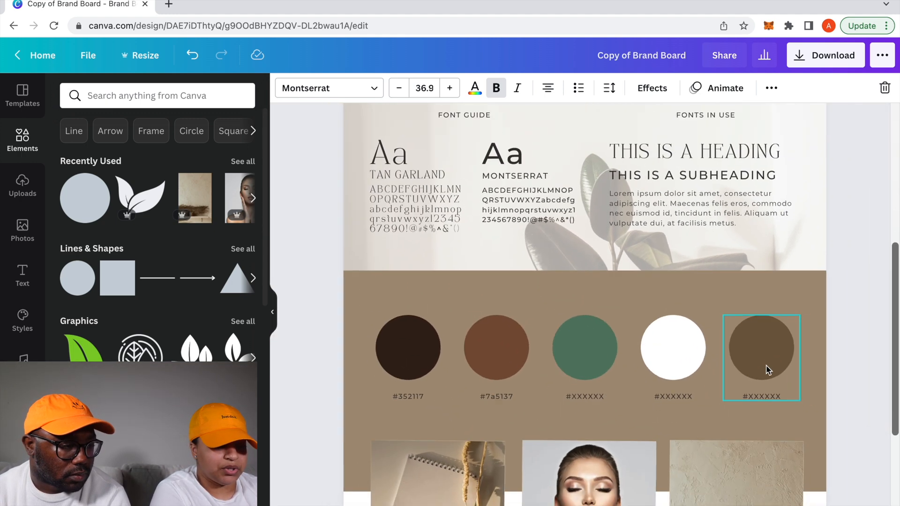
scroll(767, 370, up, 6)
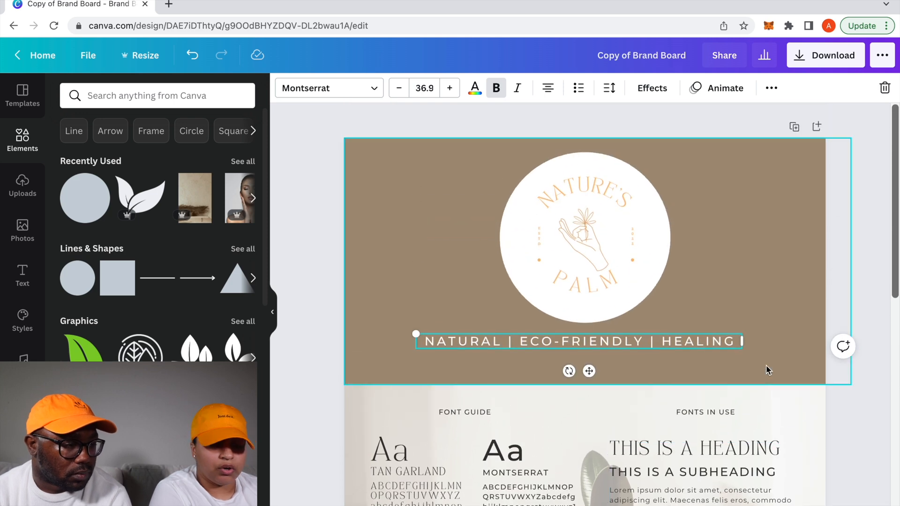
scroll(767, 366, down, 4)
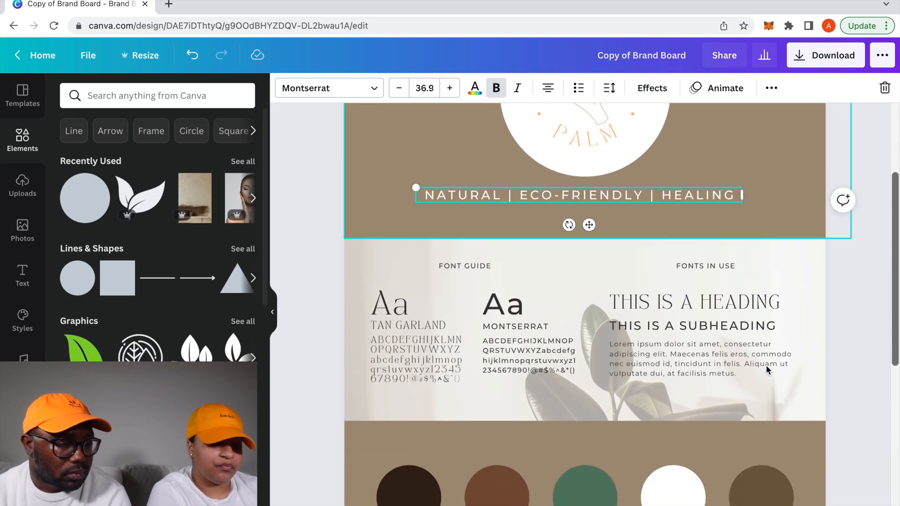
scroll(767, 370, down, 5)
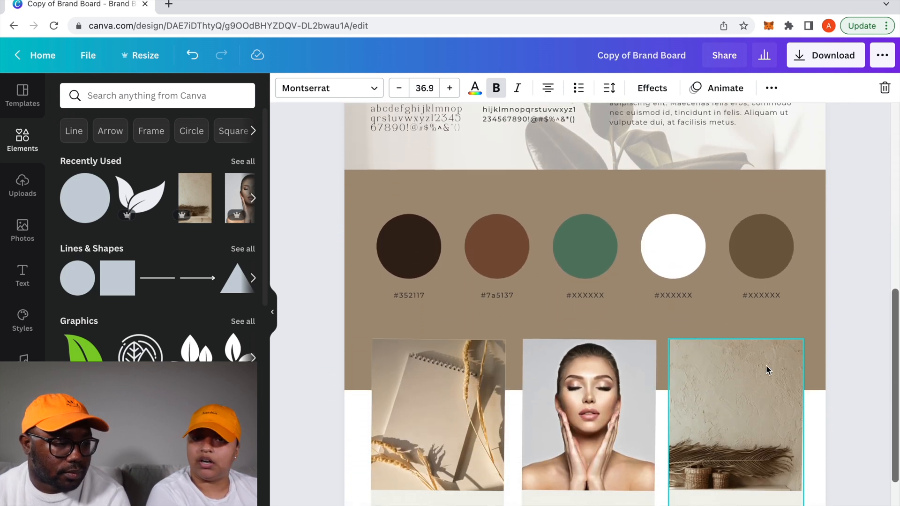
scroll(766, 370, down, 1)
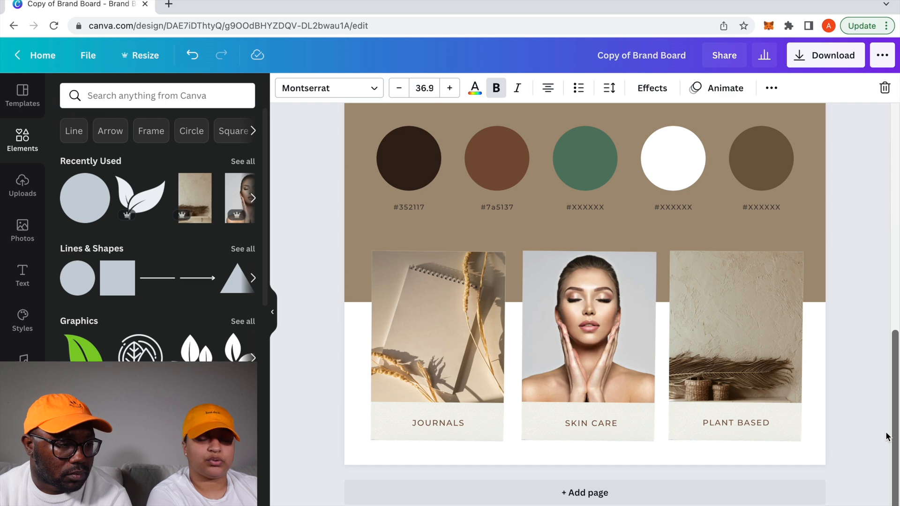
scroll(887, 437, up, 4)
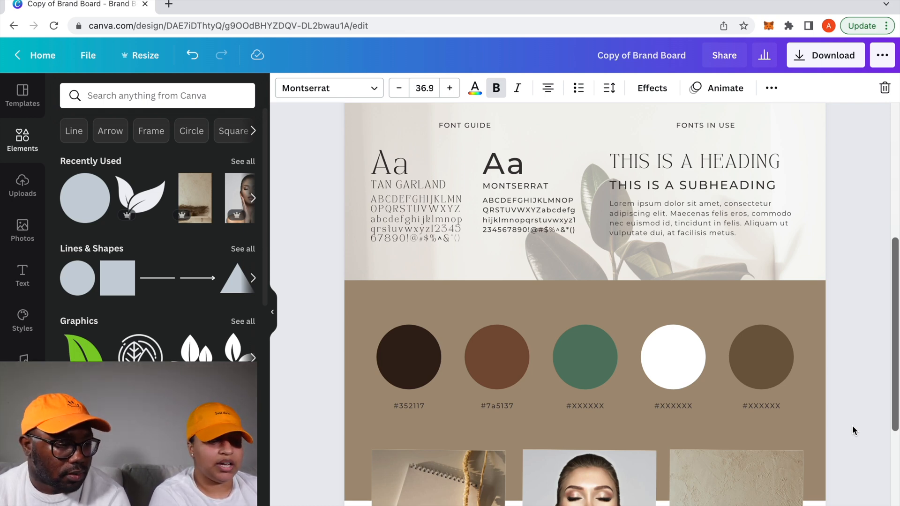
scroll(852, 425, down, 5)
scroll(852, 425, up, 1)
scroll(852, 425, down, 1)
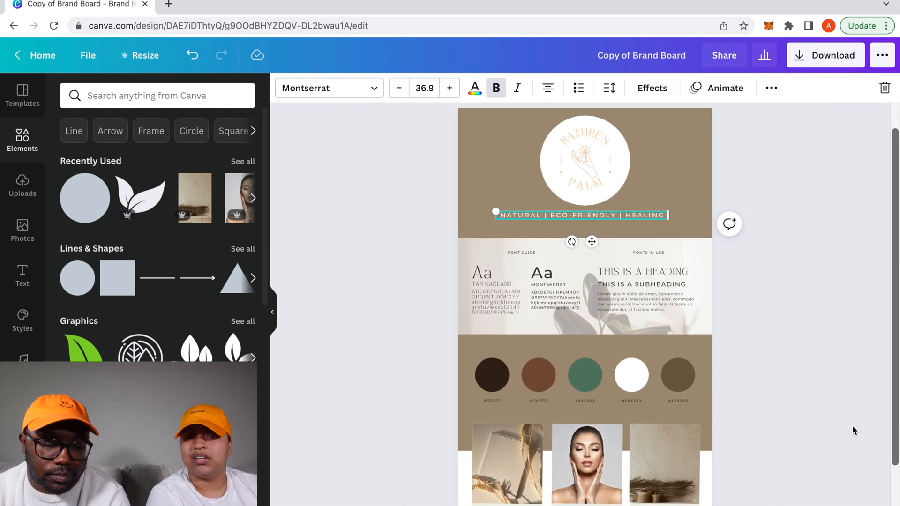